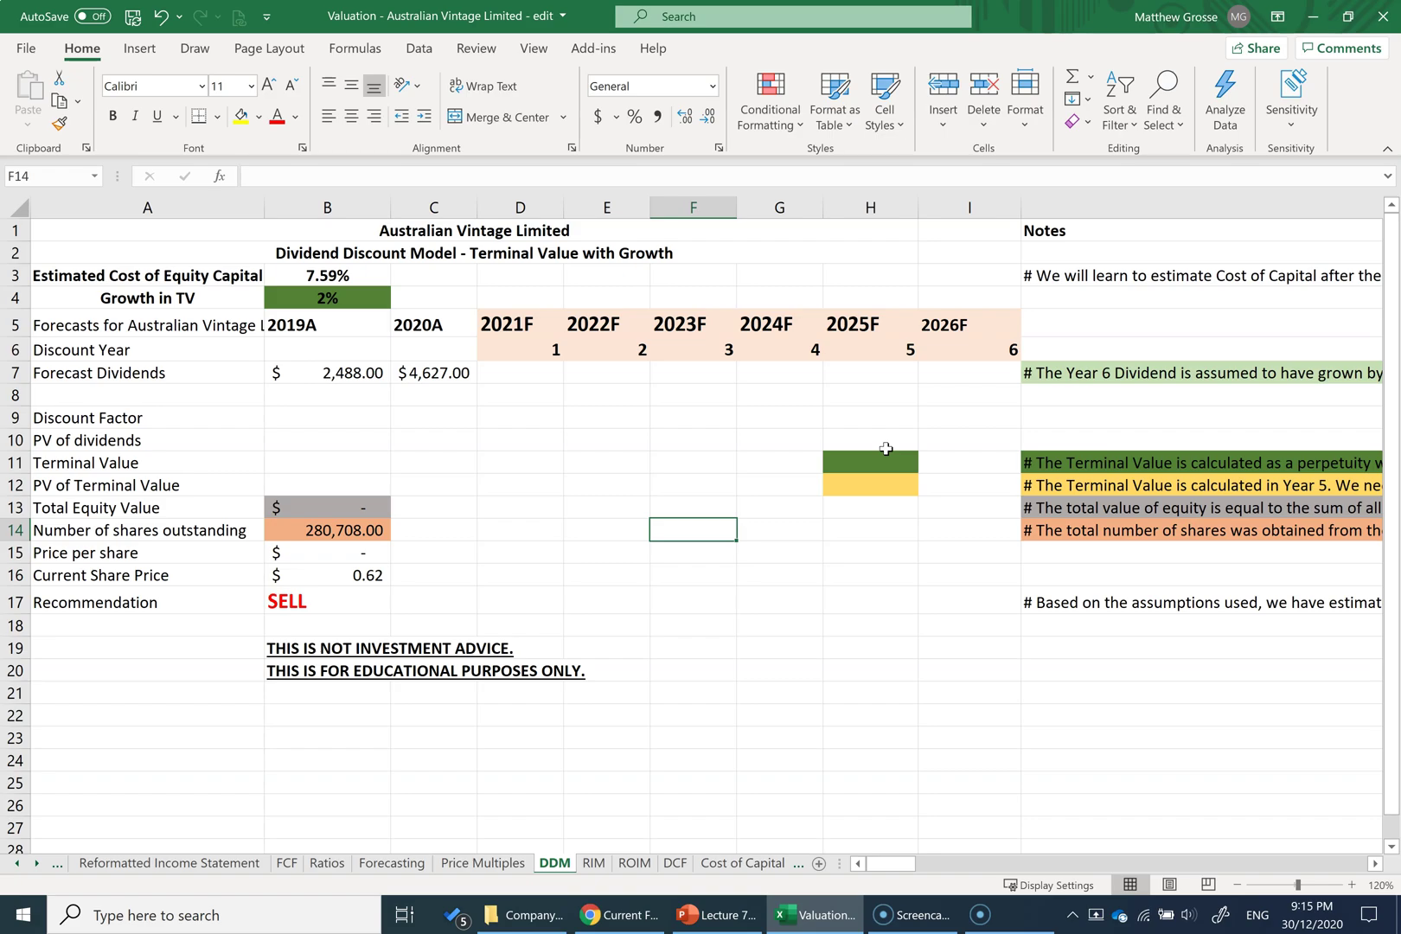
Step: Clear the hard-coded 2019A and 2020A dividends in B7:C7
key("alt+Tab")
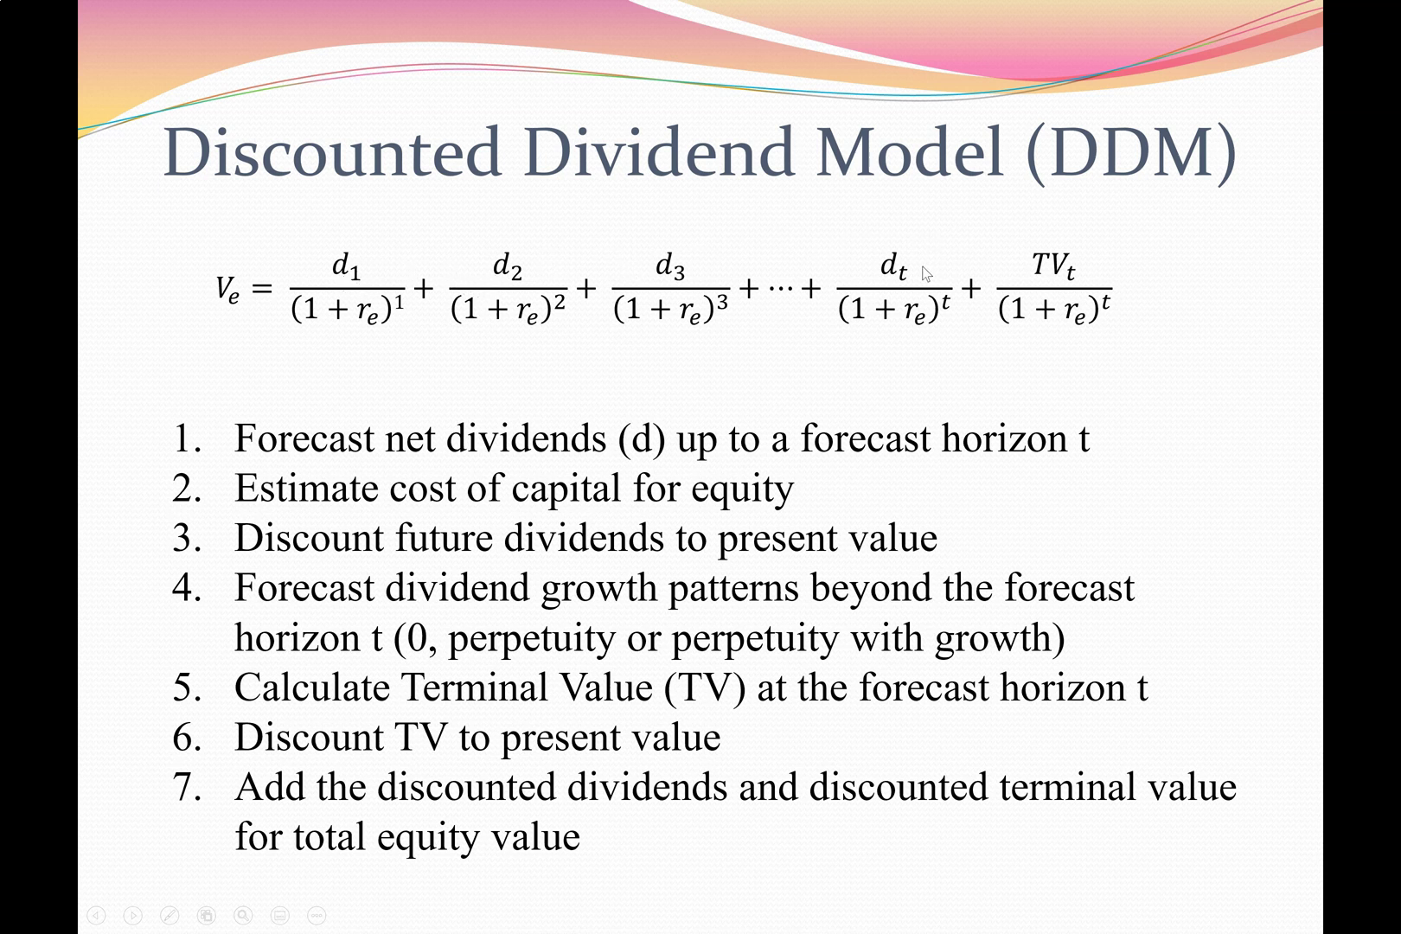
key("alt+Tab")
key("Tab")
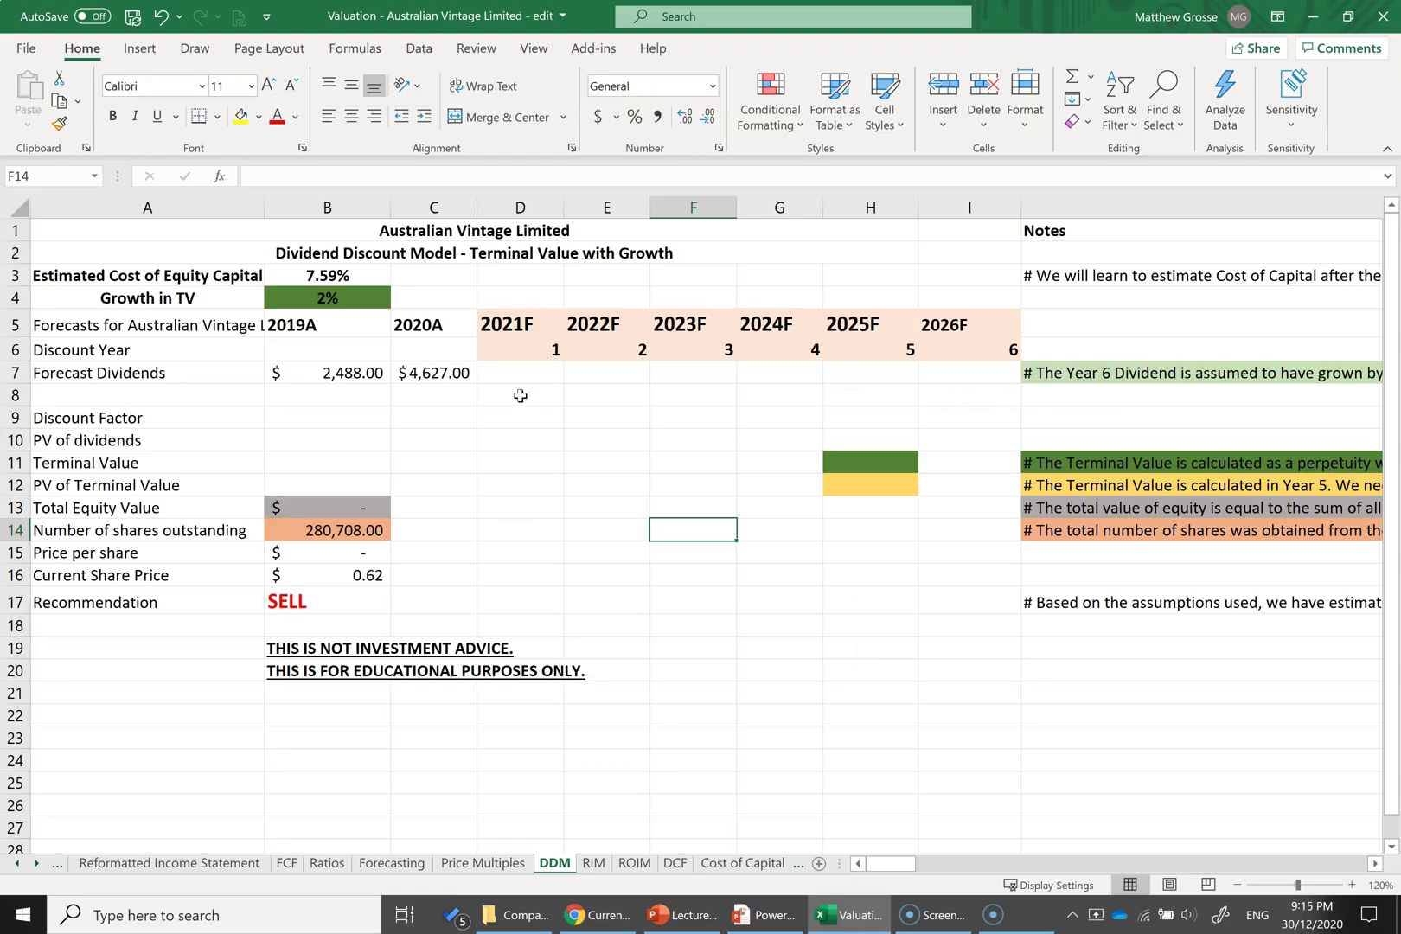
left_click_drag(326, 376, 432, 374)
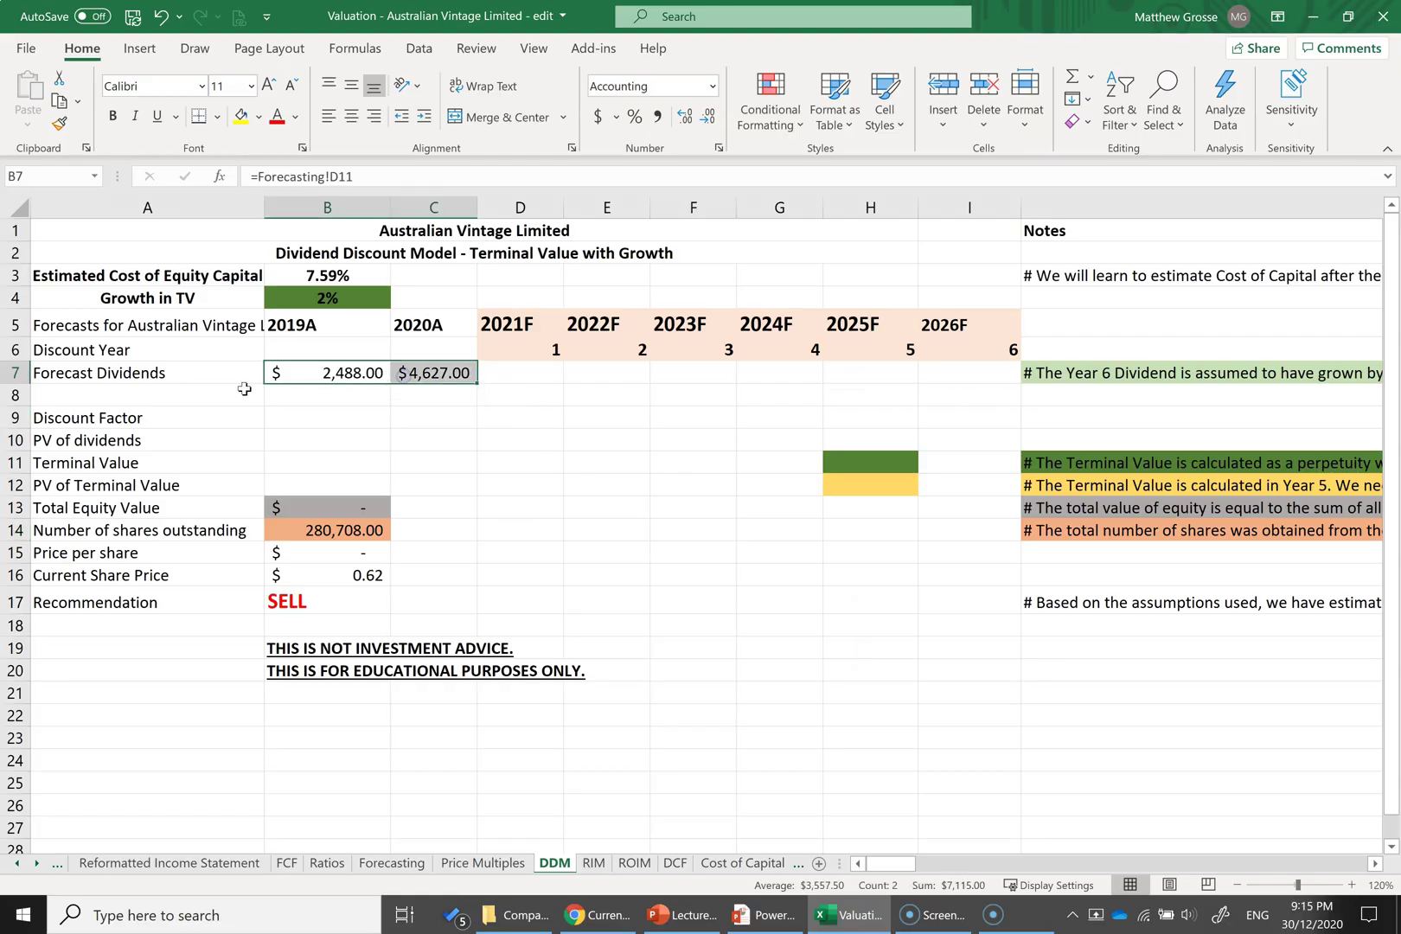
key("Delete")
Step: Link B7 to Forecasting!D11 so the 2019A dividend shows $2,488.00
left_click(111, 381)
left_click(345, 376)
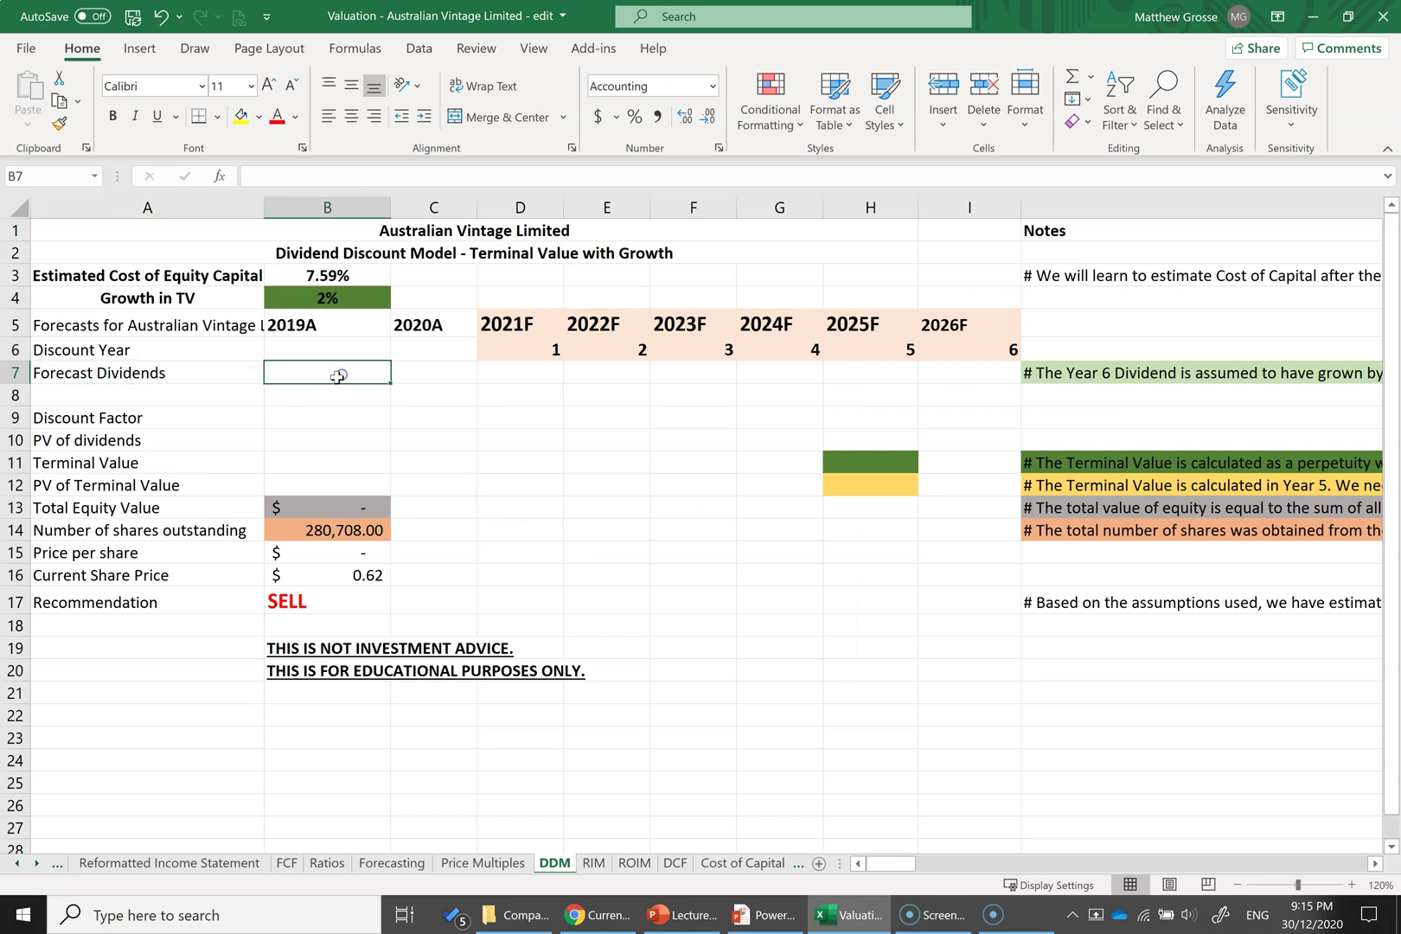
left_click(320, 333)
left_click(440, 323)
left_click_drag(512, 325, 942, 333)
left_click(313, 373)
type("=")
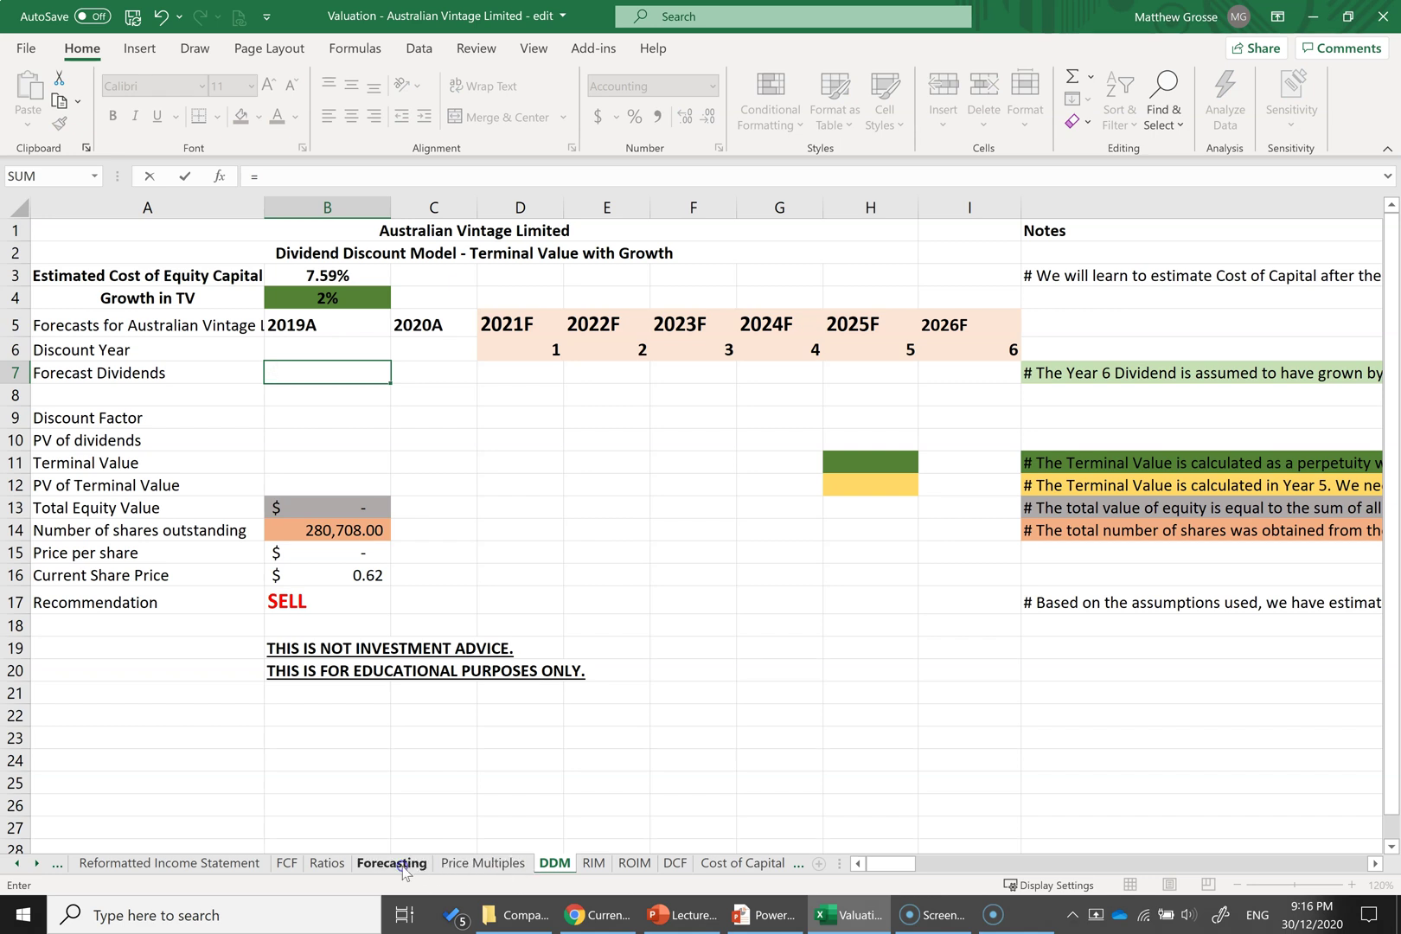
left_click(393, 863)
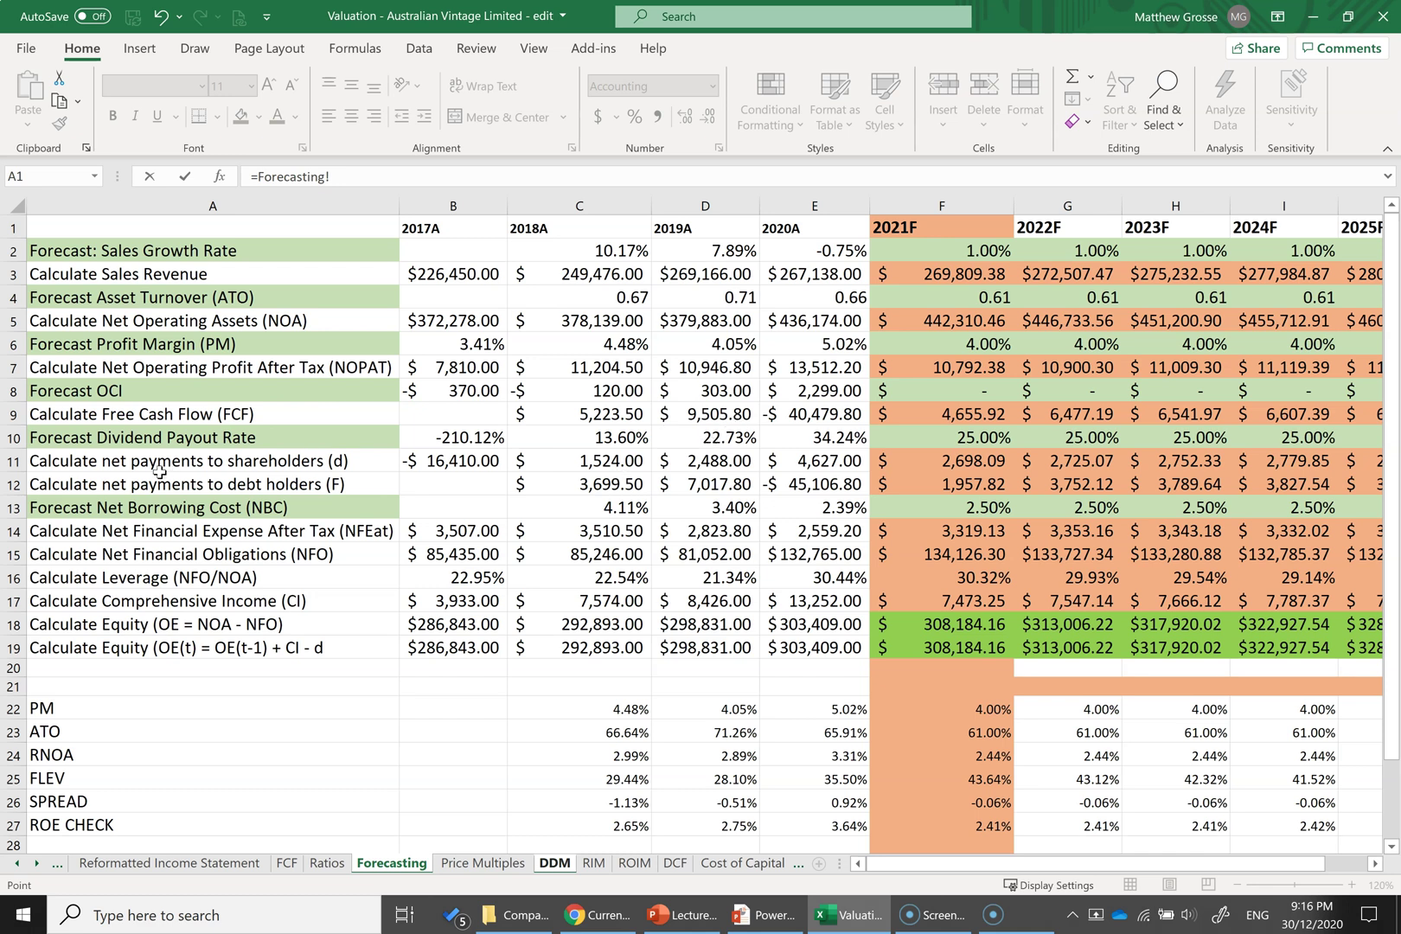
left_click(680, 460)
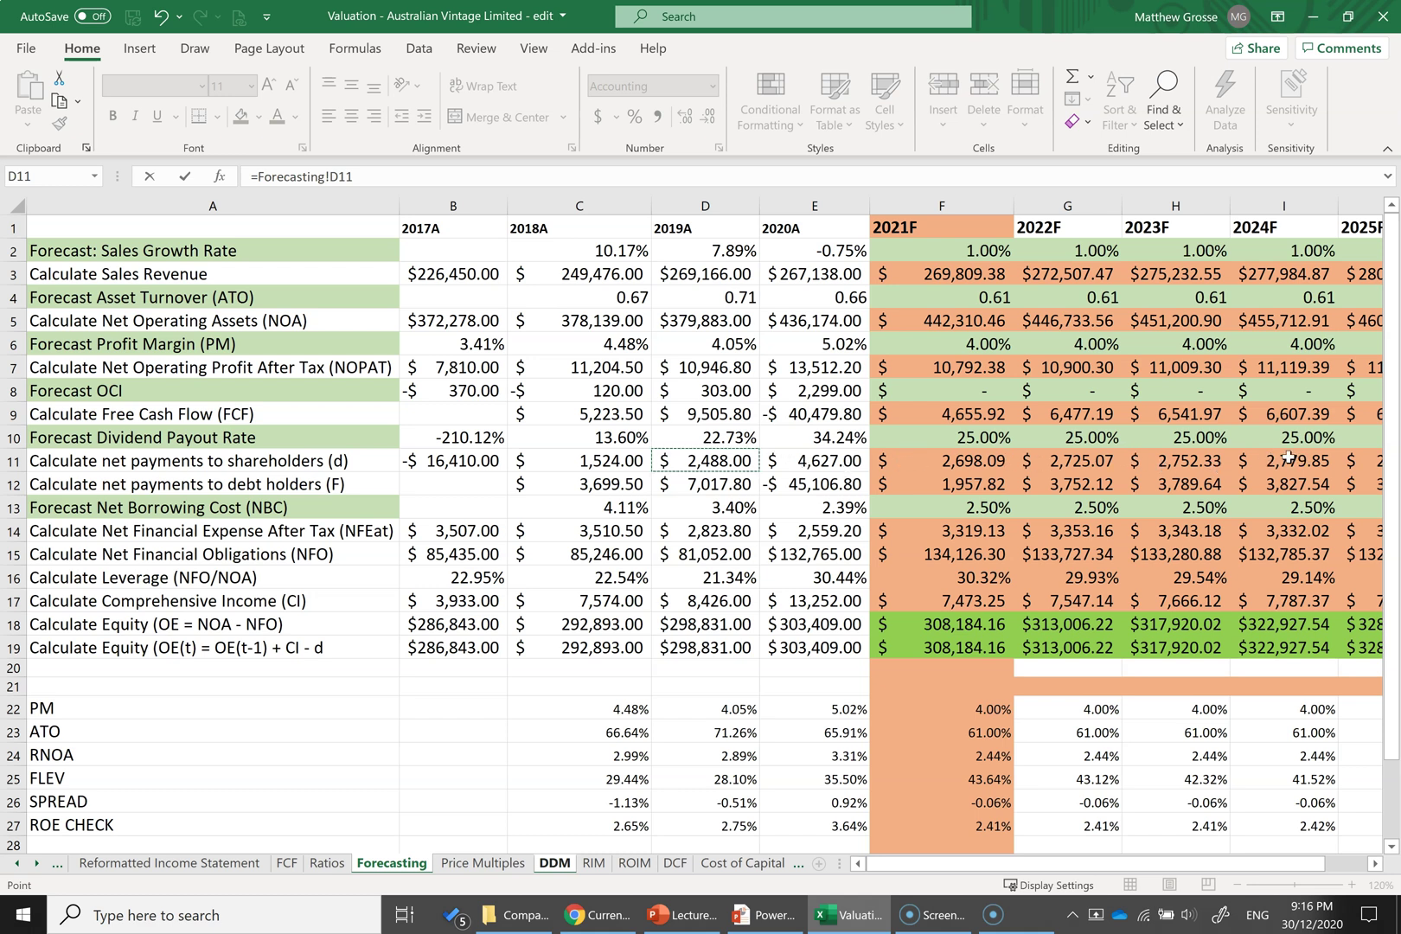
key("Return")
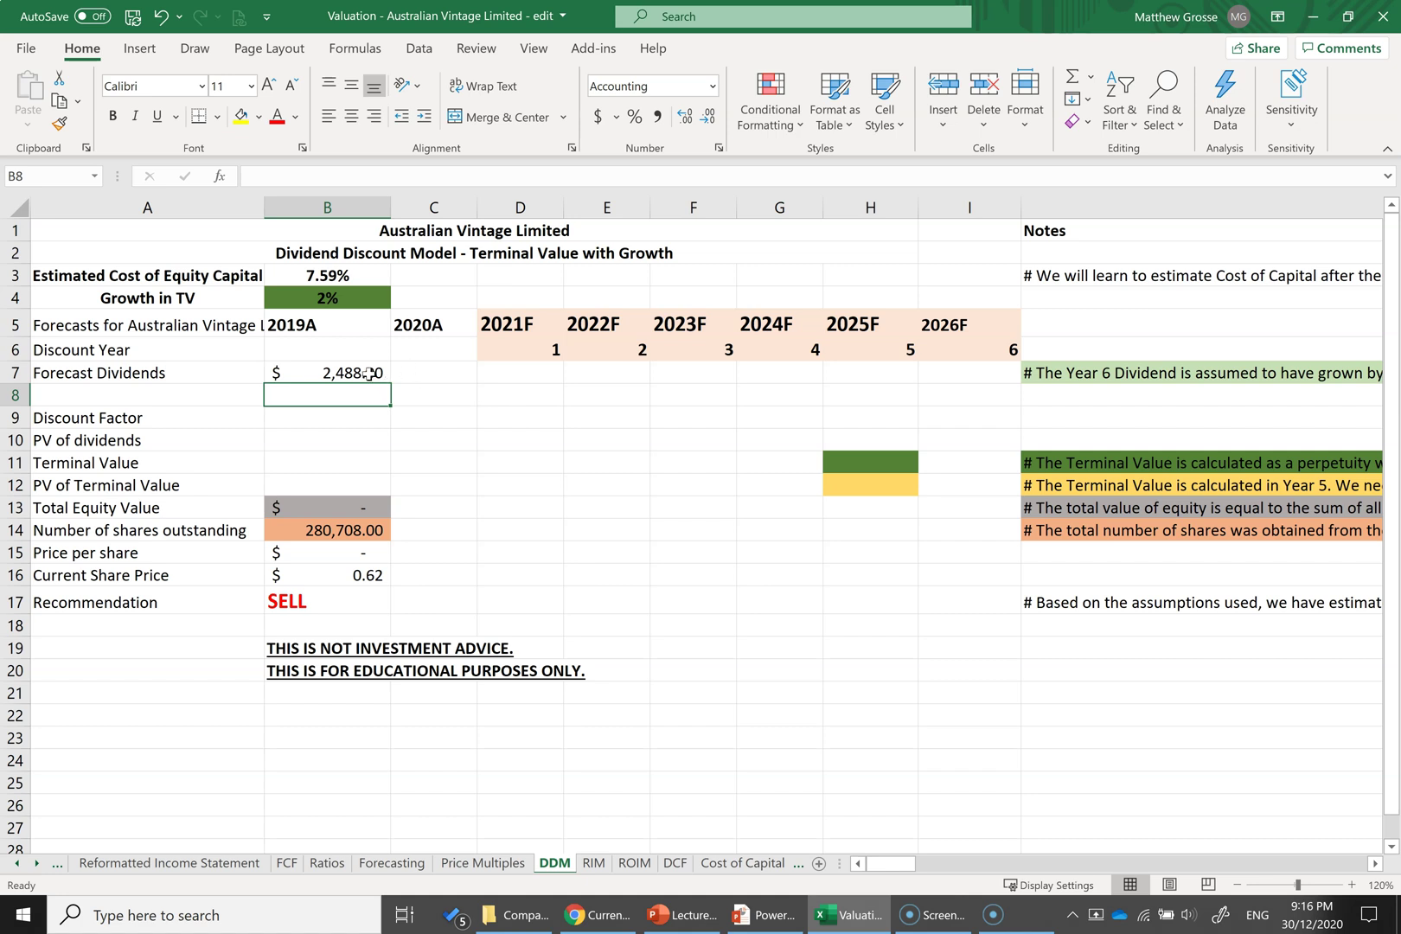
Step: Fill the B7 dividend link across to I7 and compare with Forecasting row 11 payments
left_click(369, 373)
left_click_drag(390, 384, 1013, 399)
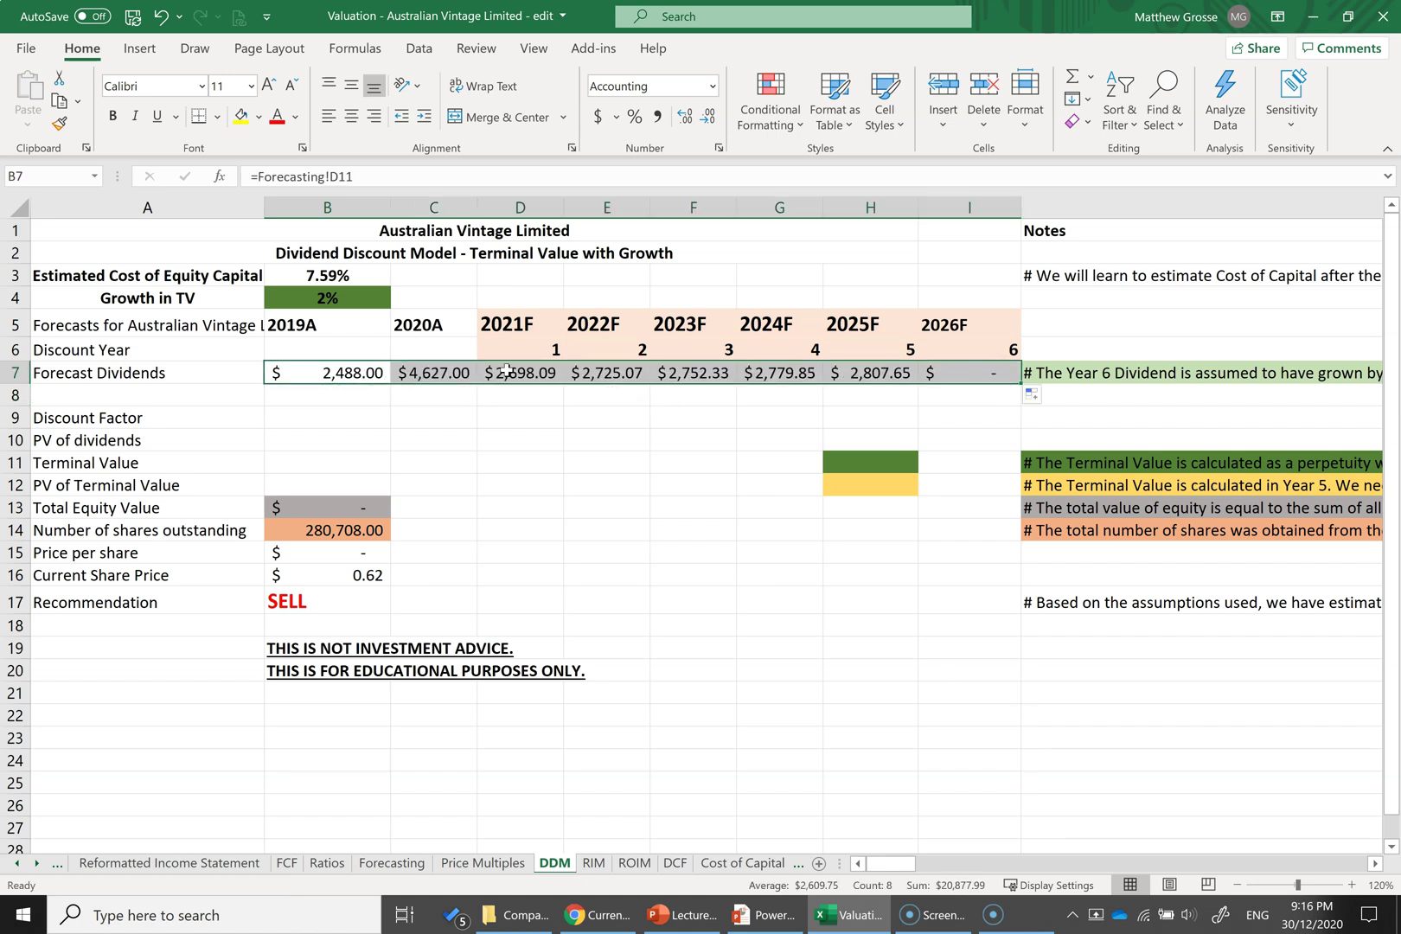
left_click(415, 861)
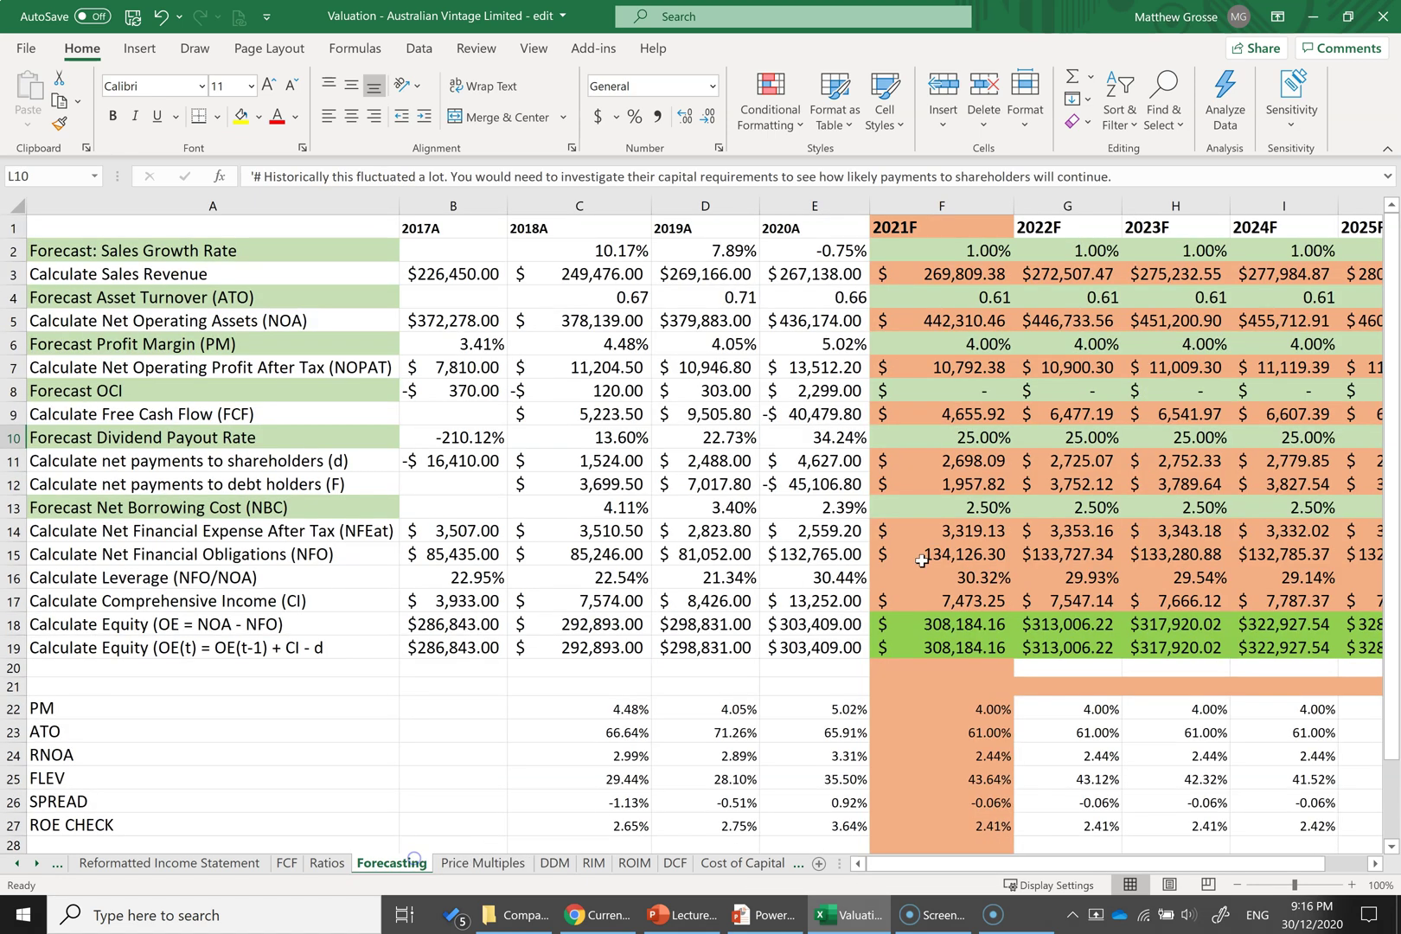
left_click(973, 462)
key("Right")
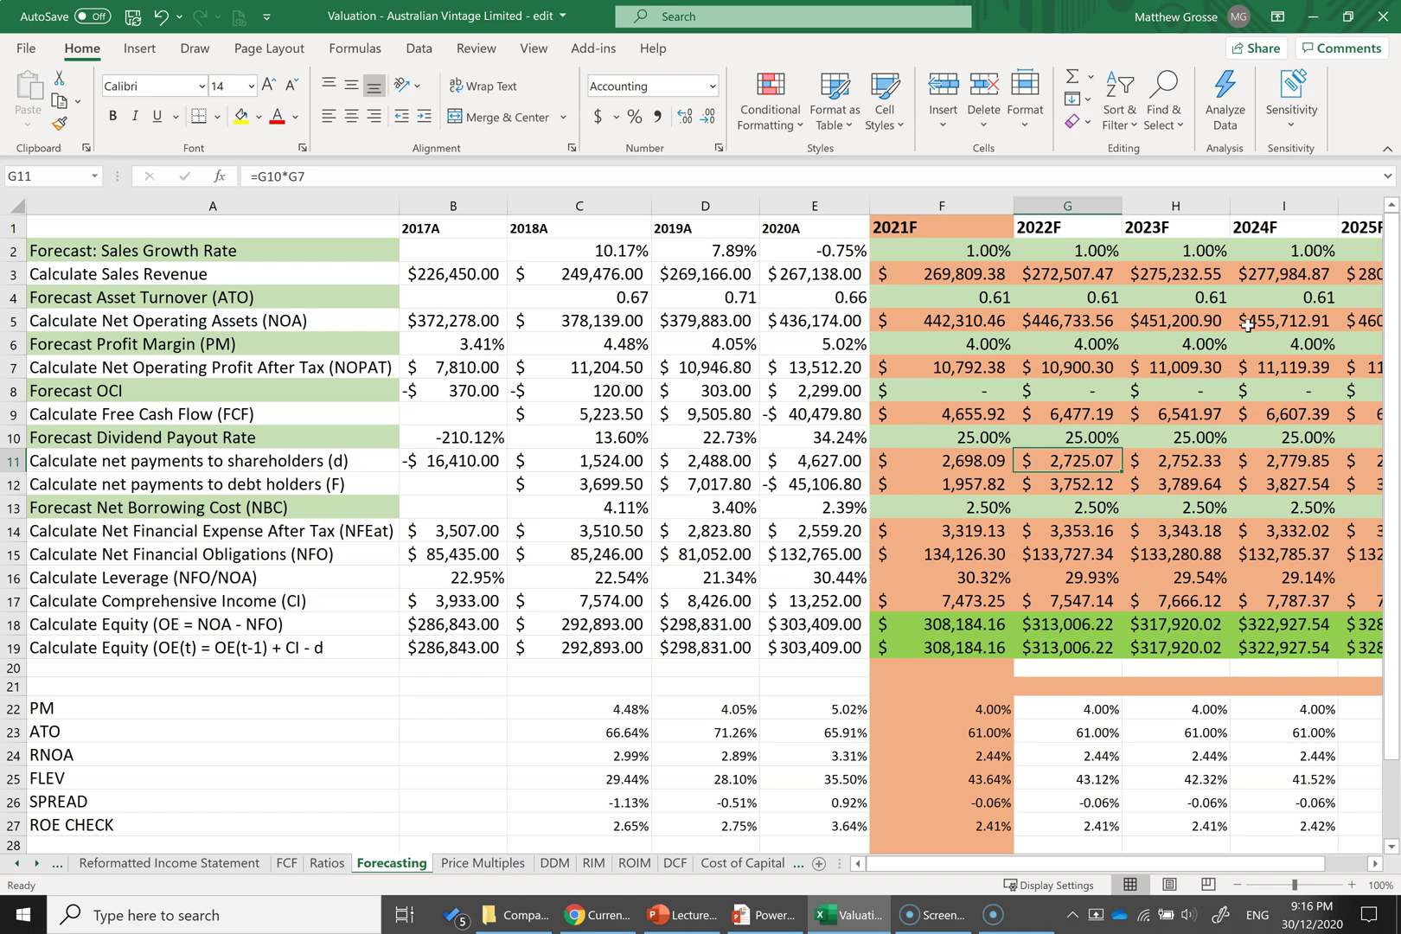
key("Right")
key("Right")
key("Right")
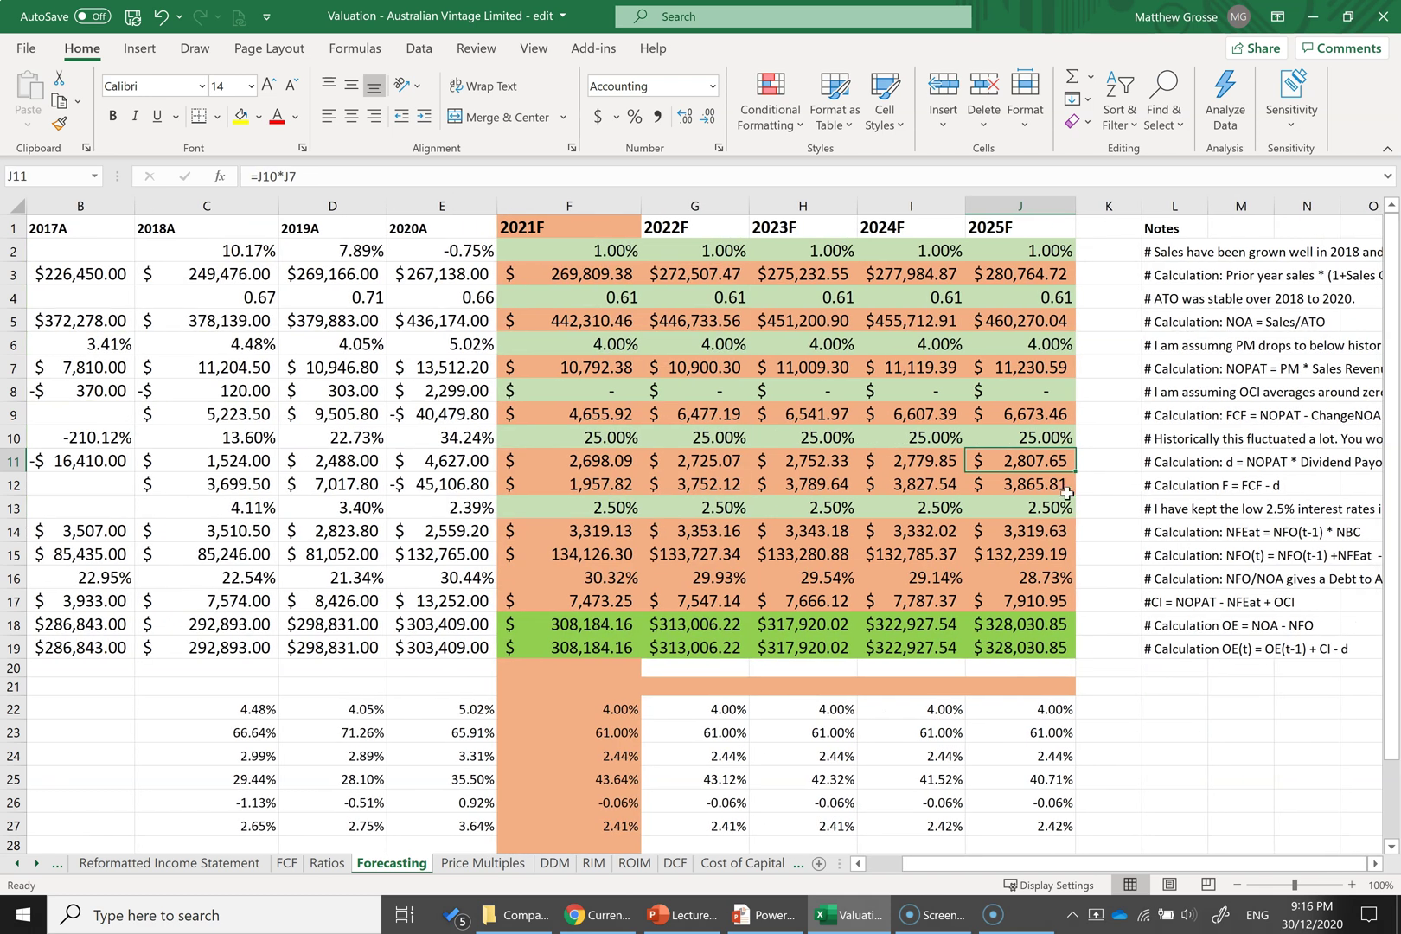
left_click_drag(1038, 461, 554, 453)
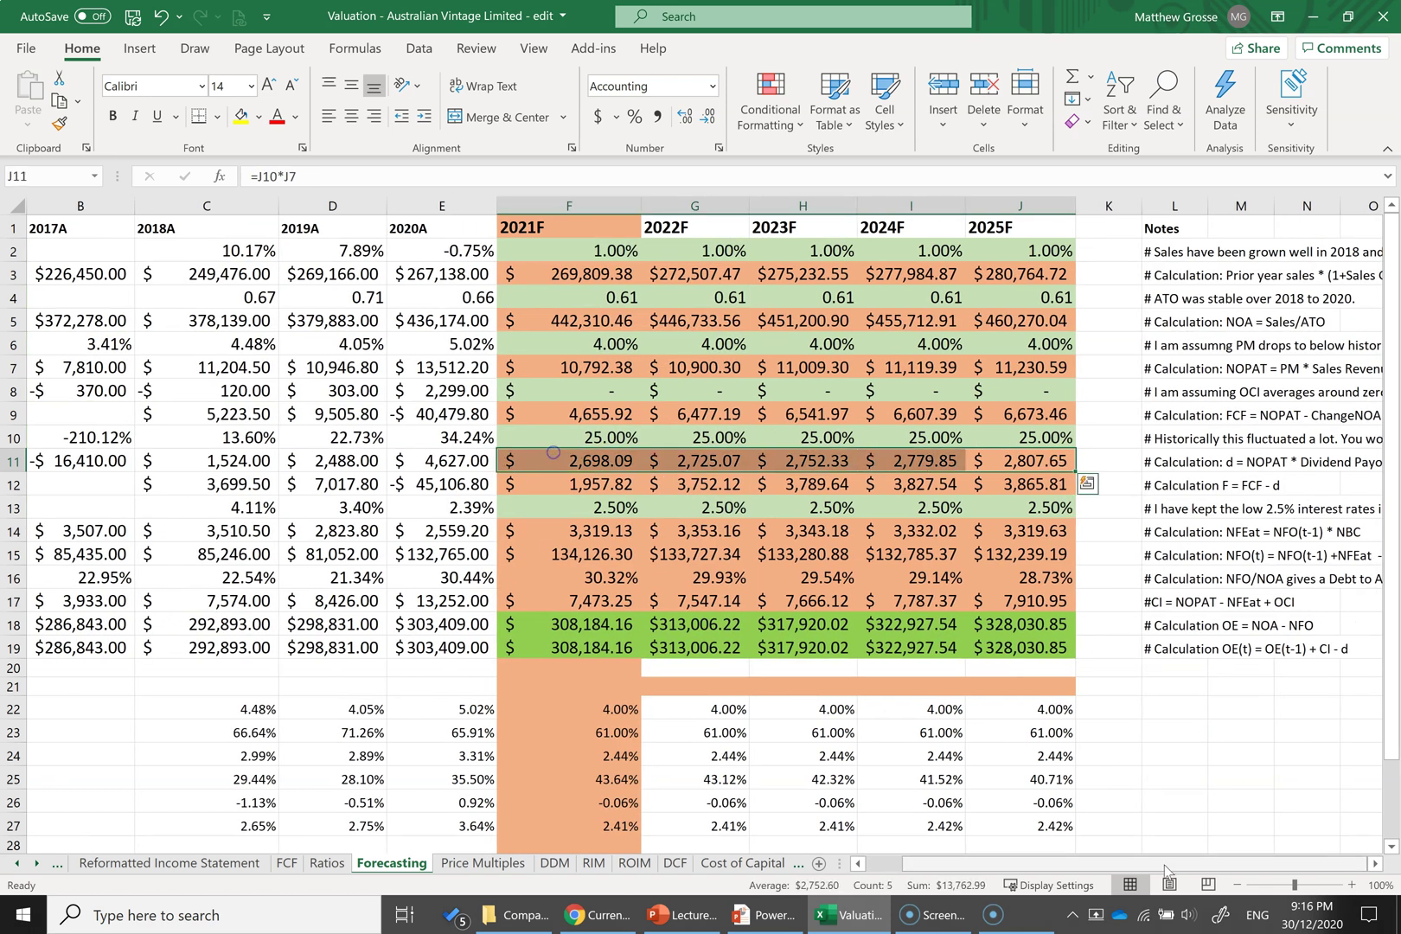
left_click_drag(1137, 867, 558, 863)
Step: Clear the 2026F dividend link in I7 so dividends run through 2025F
left_click(555, 863)
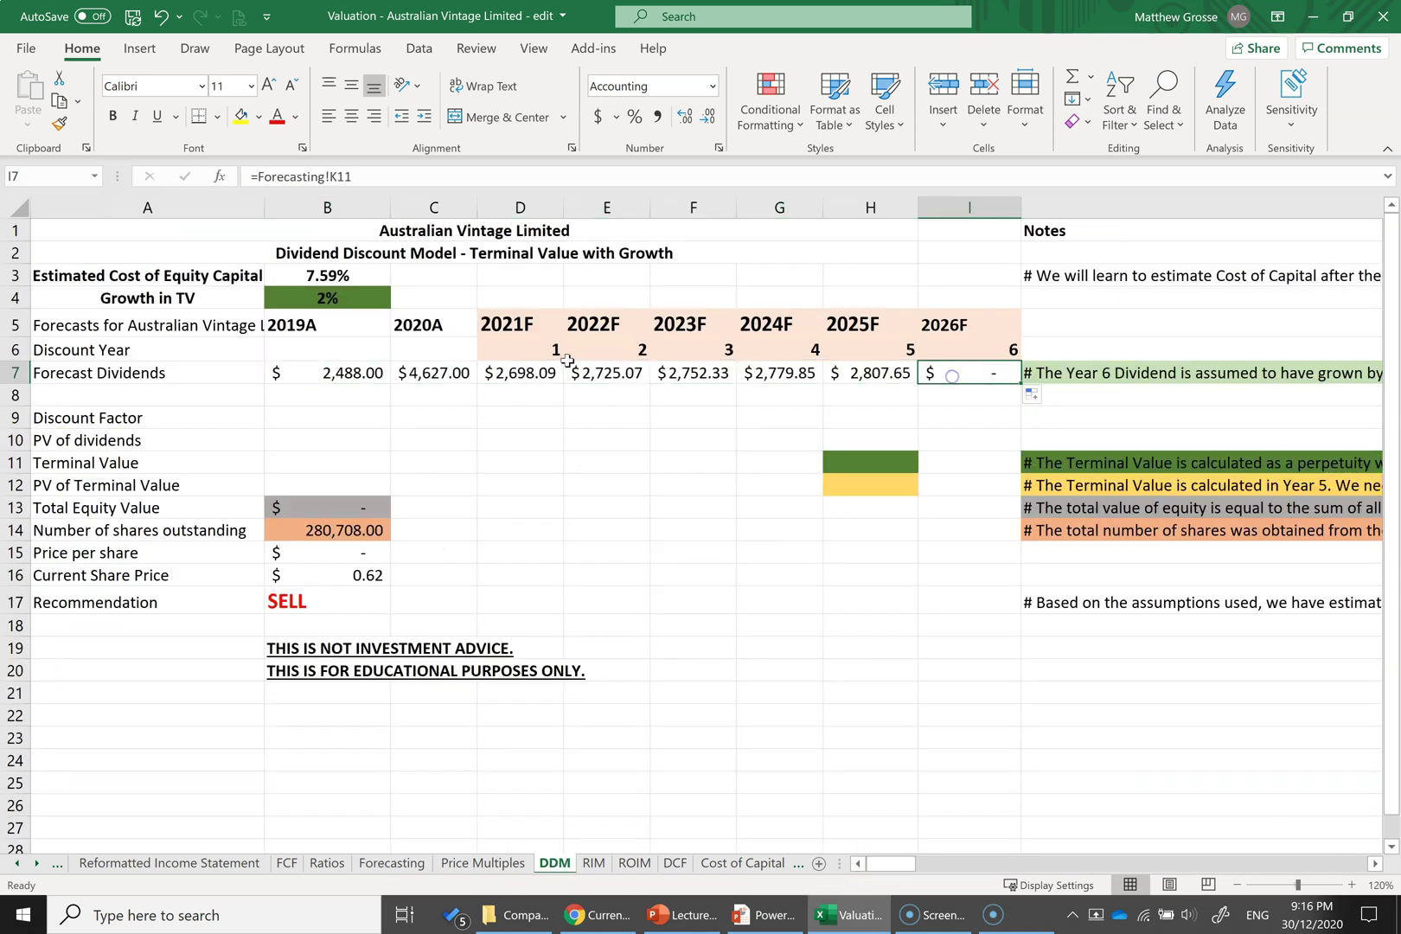
left_click_drag(549, 343, 961, 353)
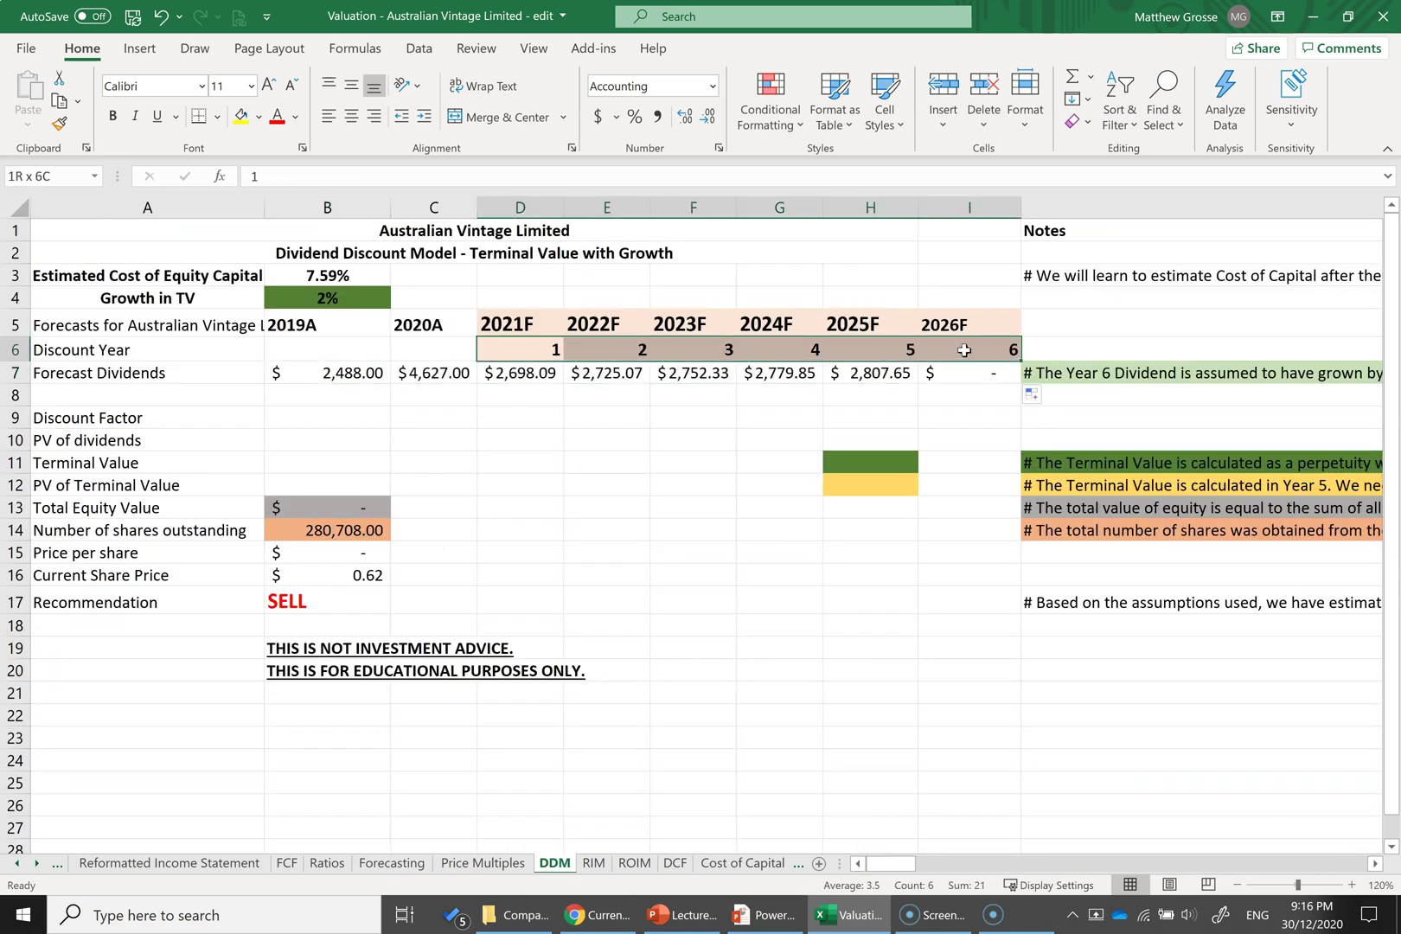
left_click(958, 372)
key("Delete")
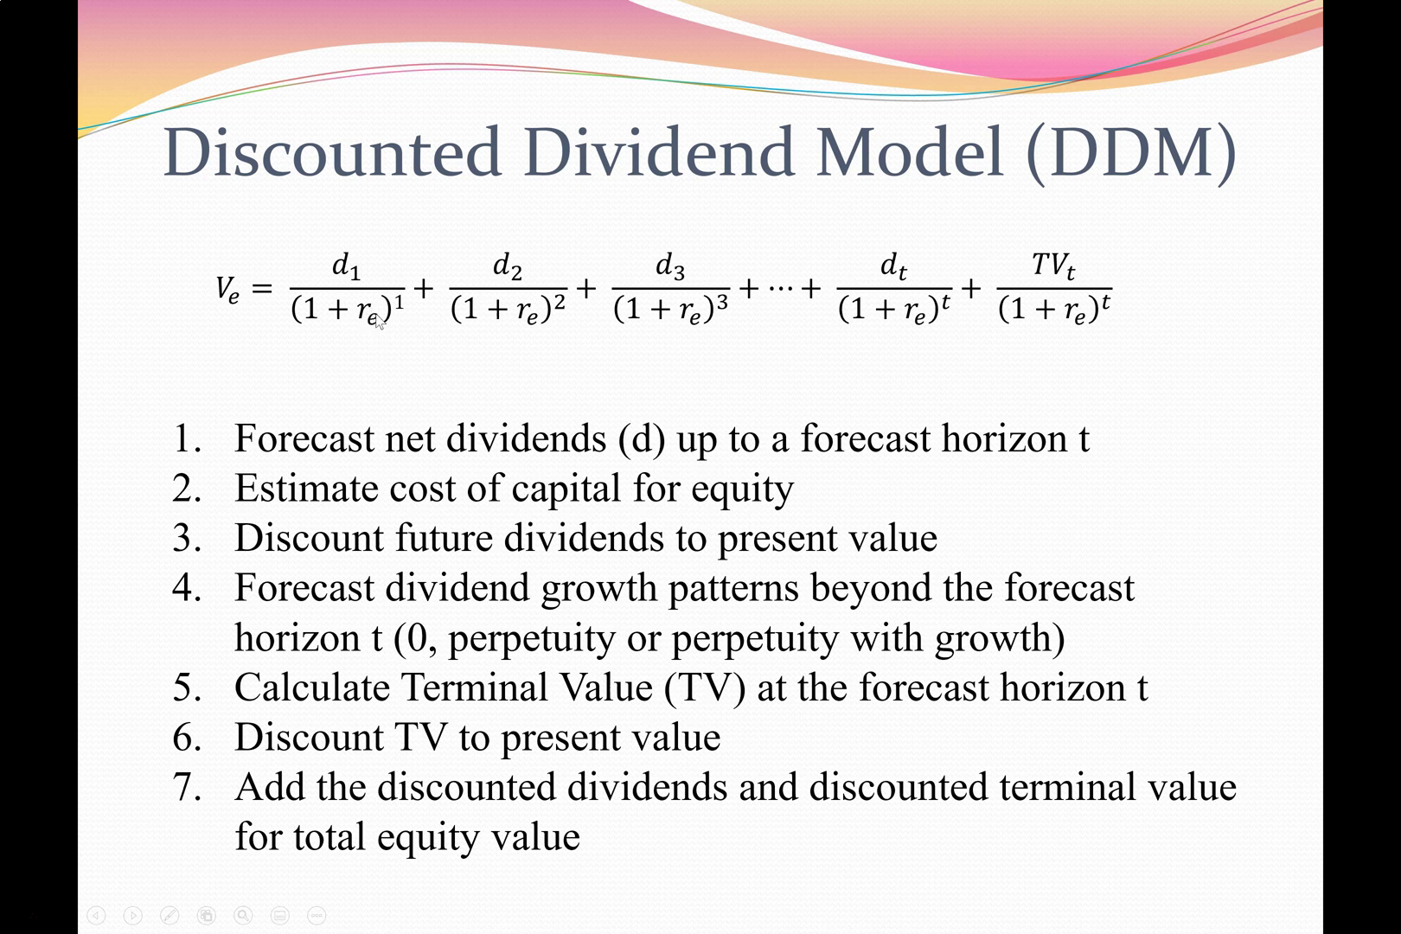
Step: Review the cost of equity in B3, TV growth rate in B4 and the cost-of-capital note
key("alt+Tab")
left_click(346, 296)
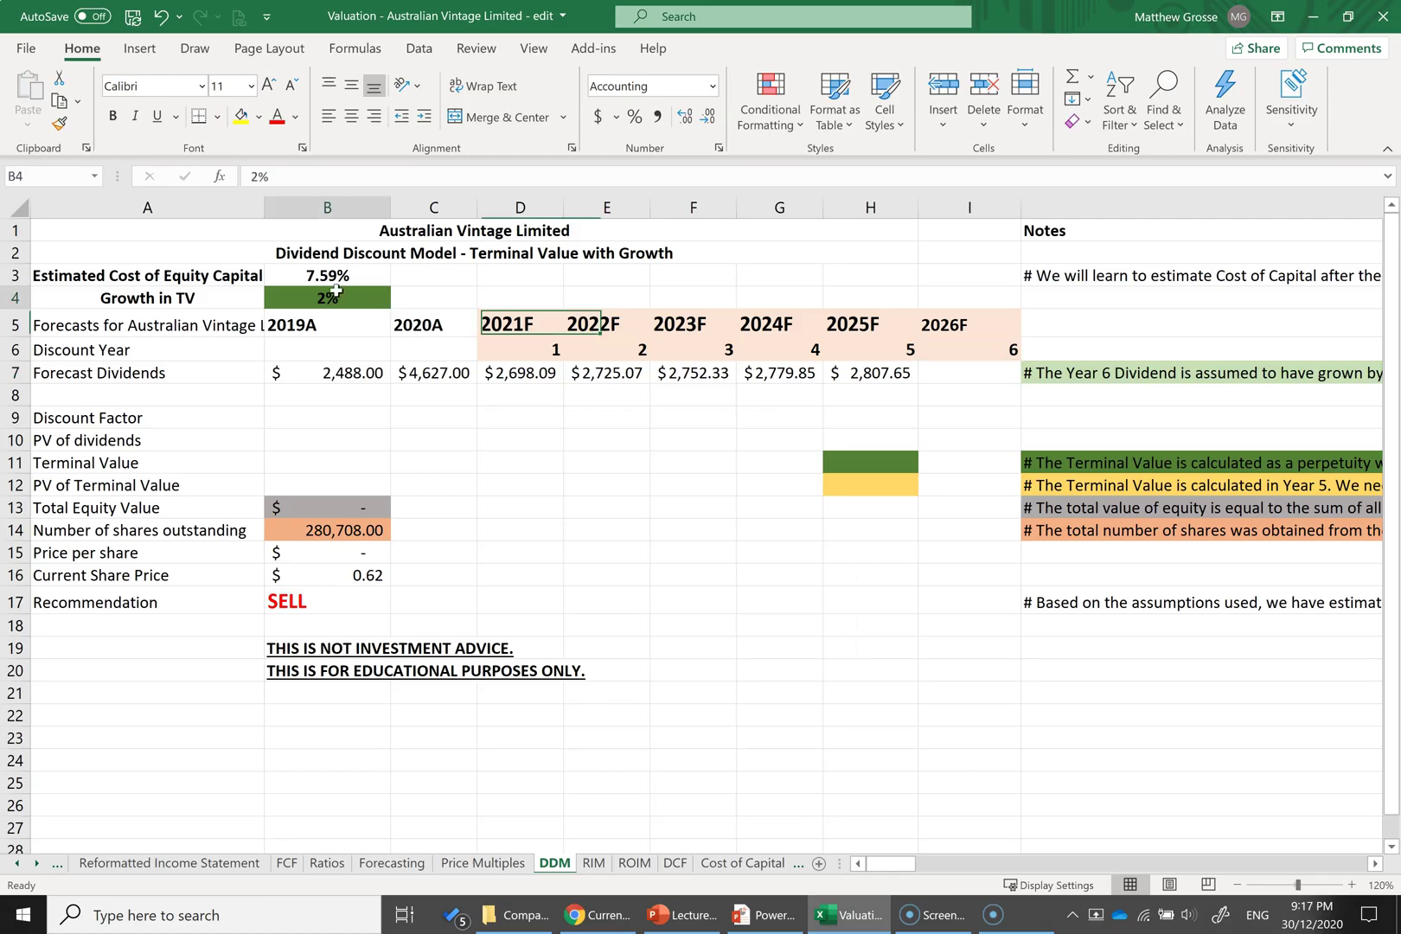
left_click(192, 275)
left_click(330, 277)
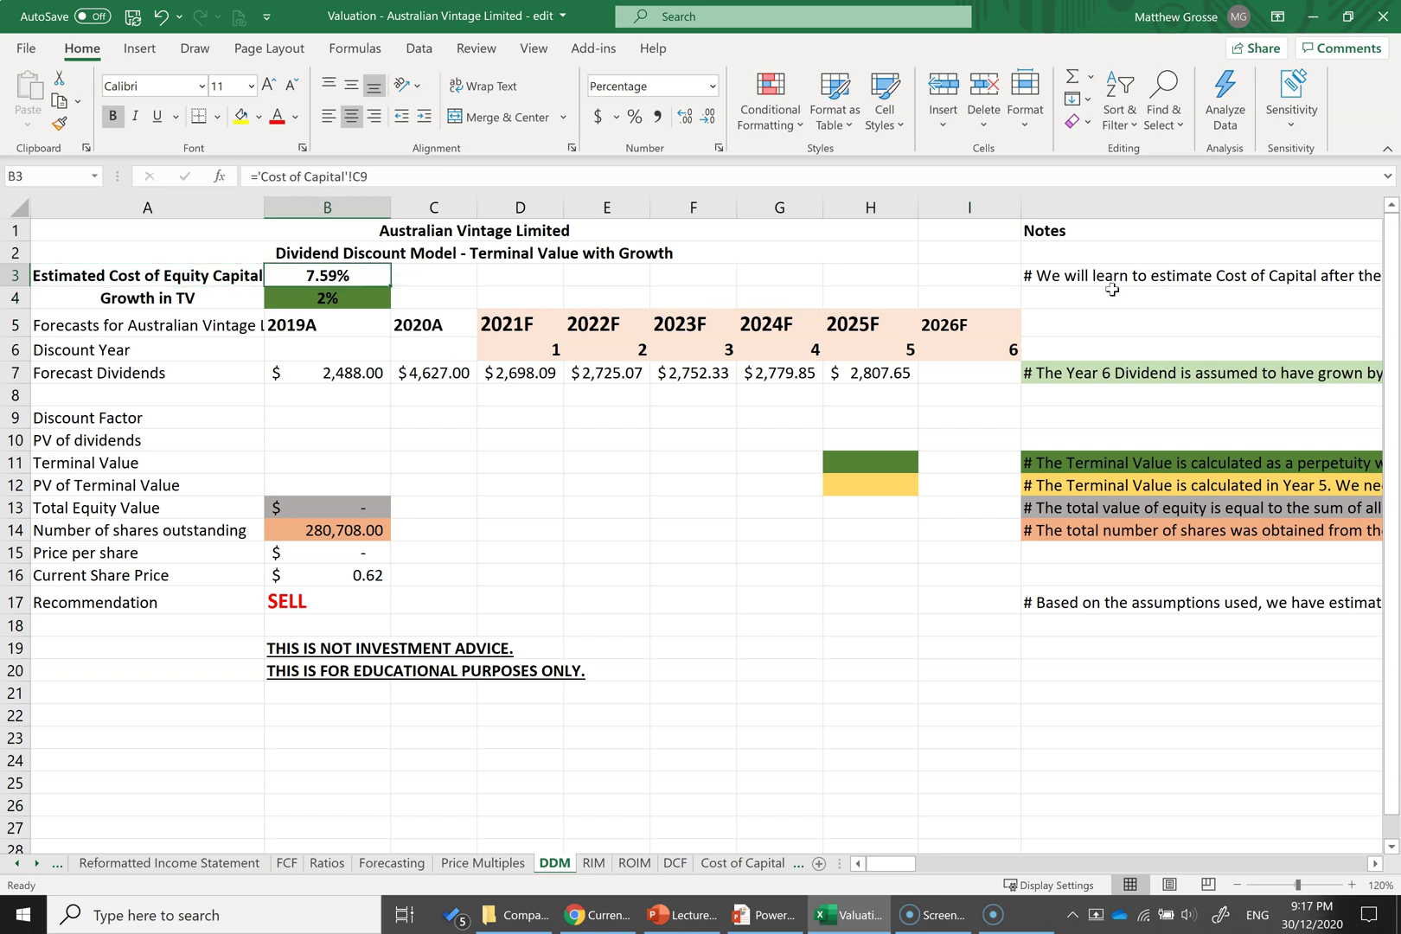
left_click(1069, 279)
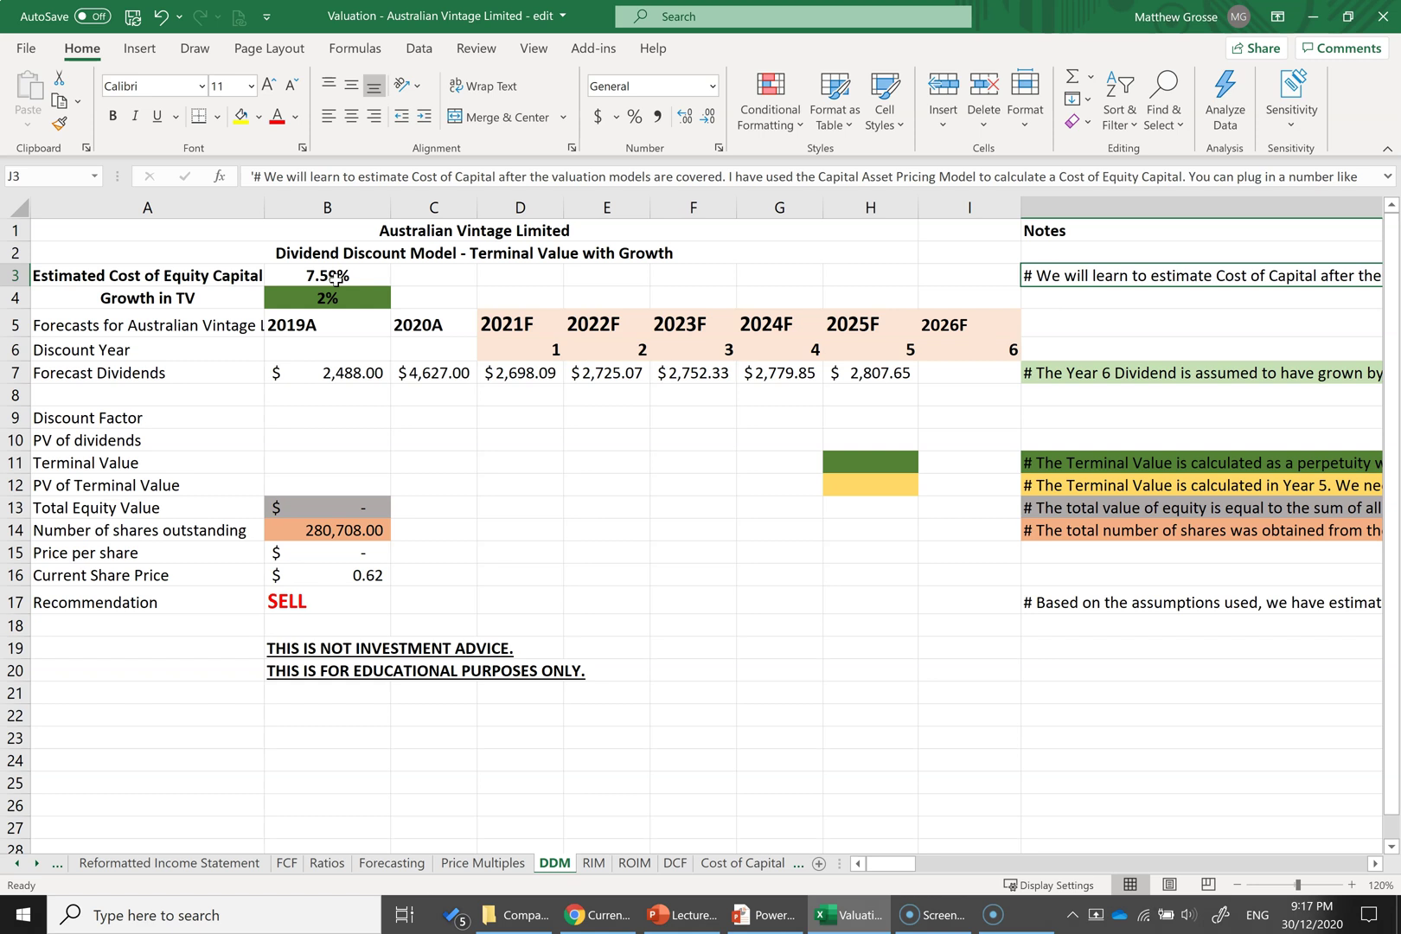
left_click(379, 274)
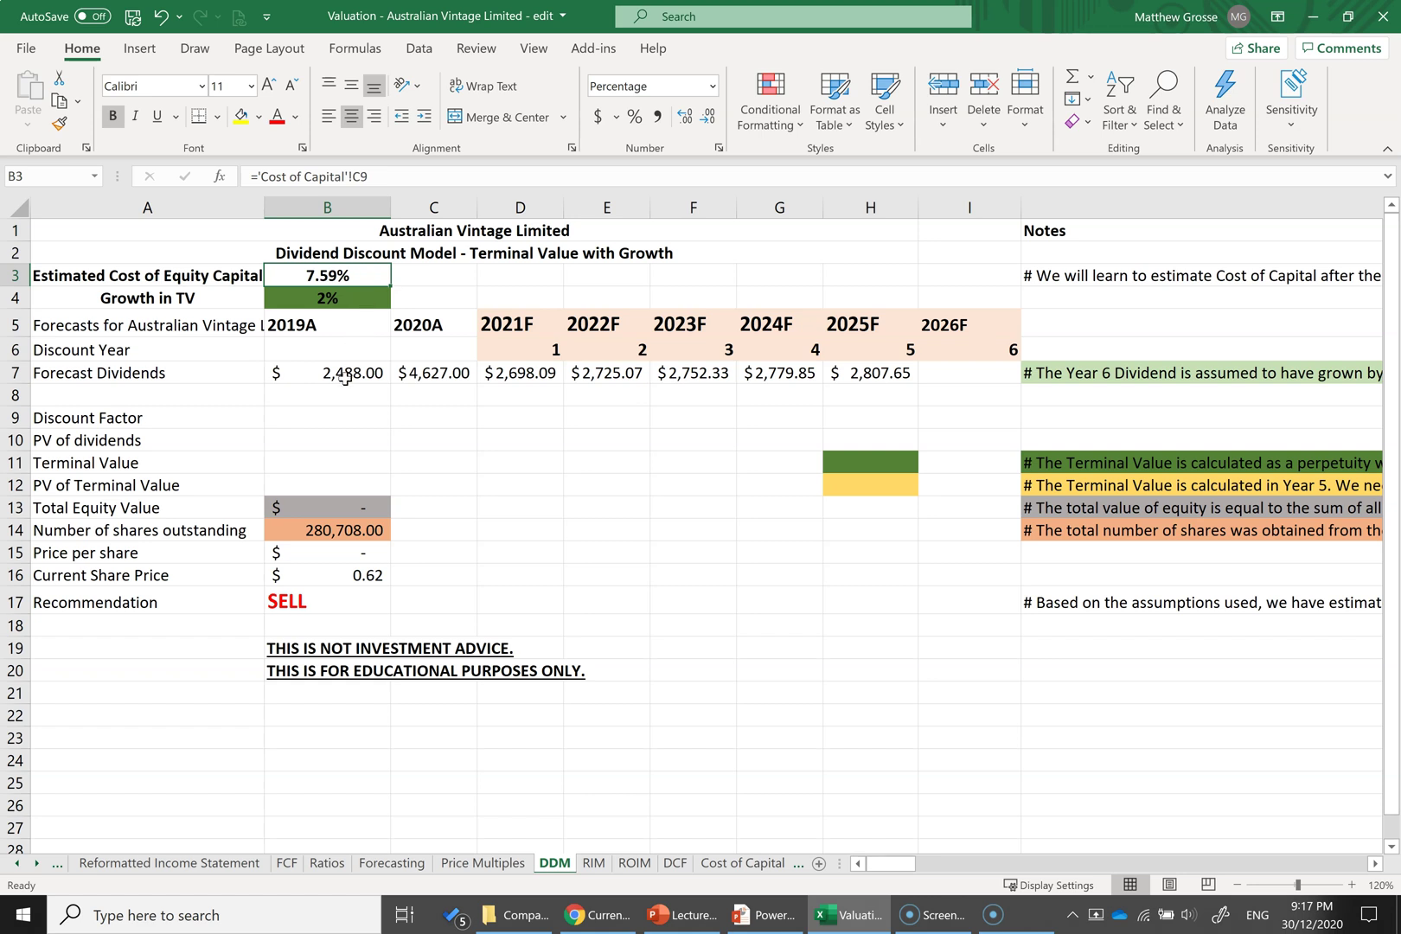
left_click(153, 420)
key("alt+Tab")
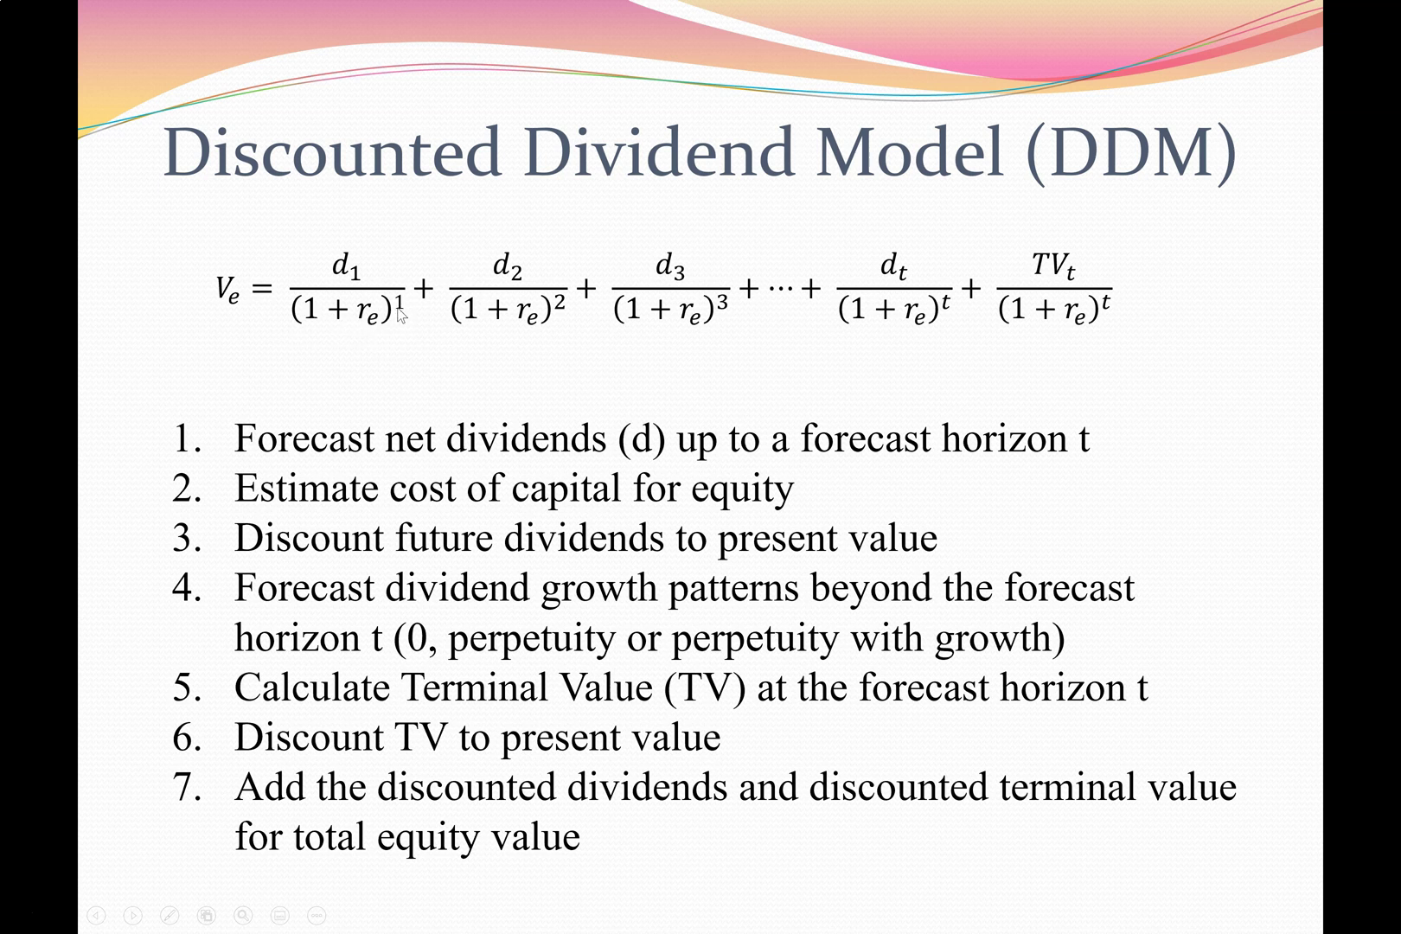
key("alt+Tab")
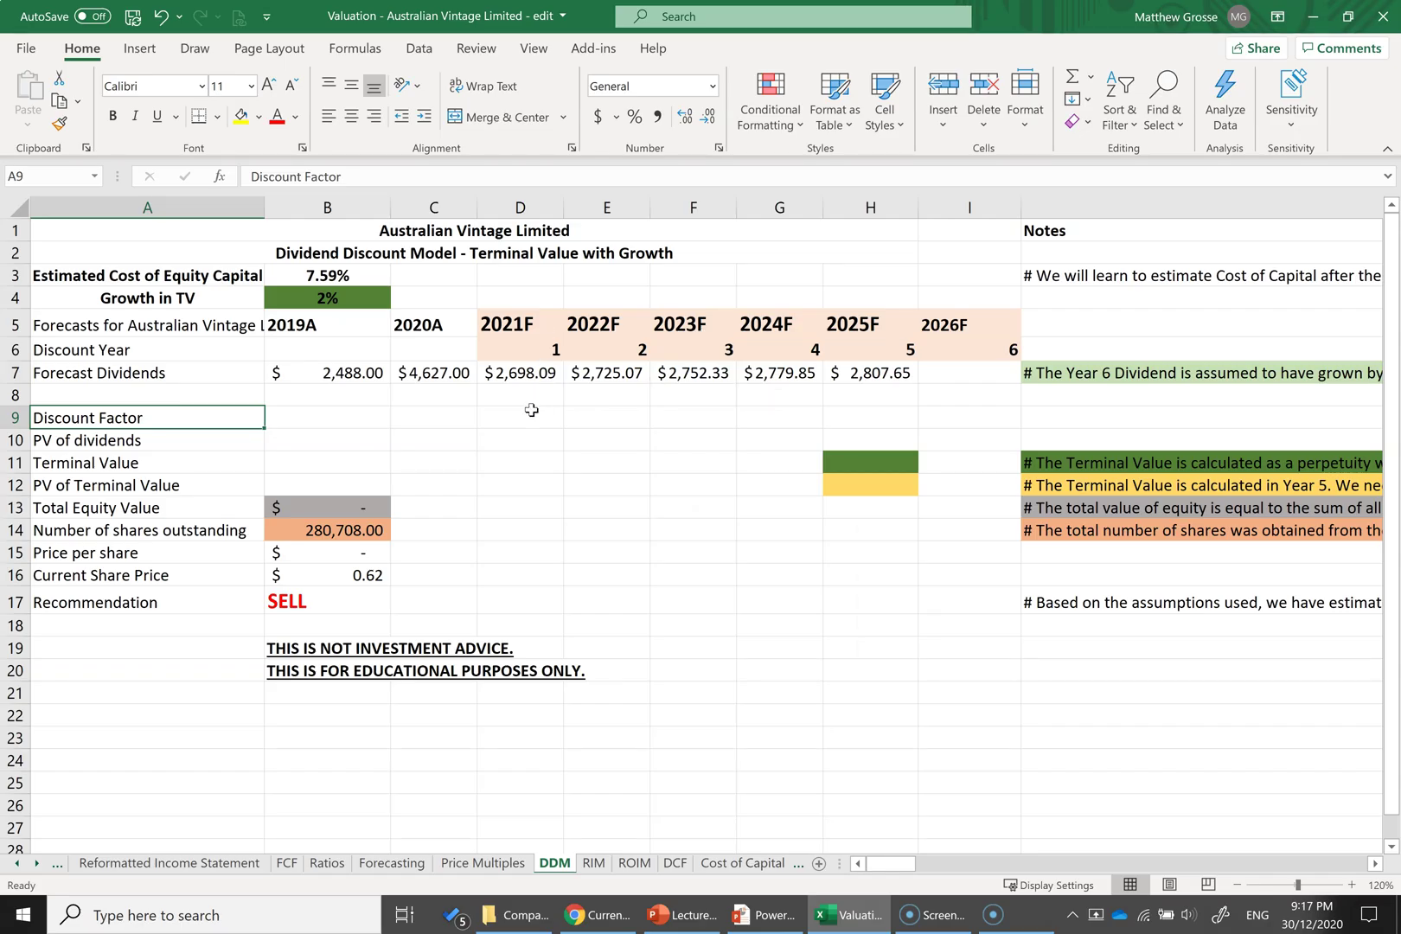
Step: Enter the 2021F discount factor in D9 as =(1+B3)^D6
left_click(531, 410)
type("=(")
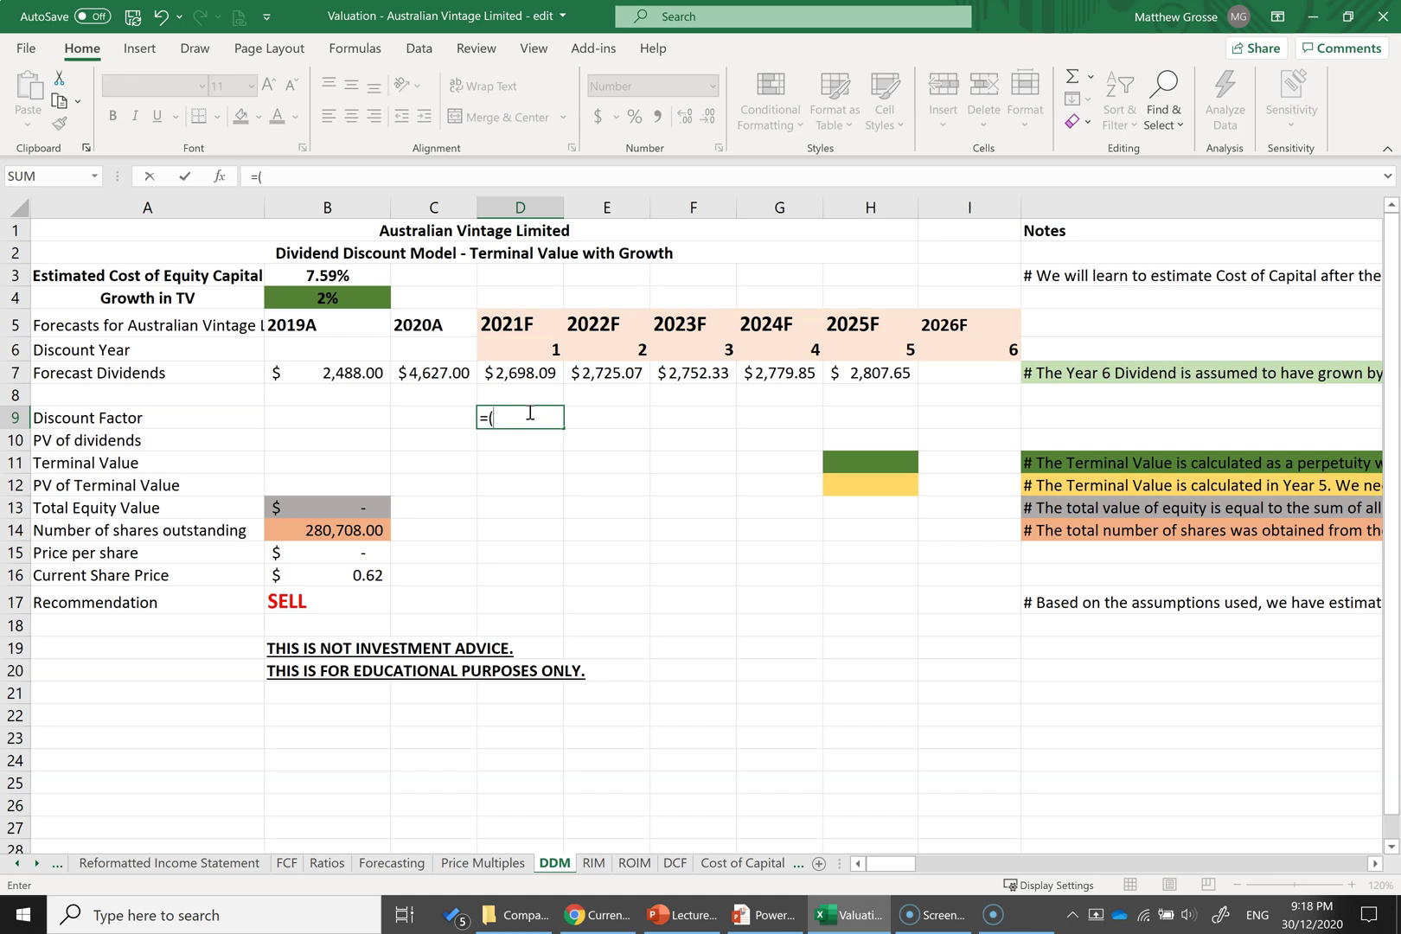
type("1+")
left_click(370, 281)
type(")")
left_click(537, 354)
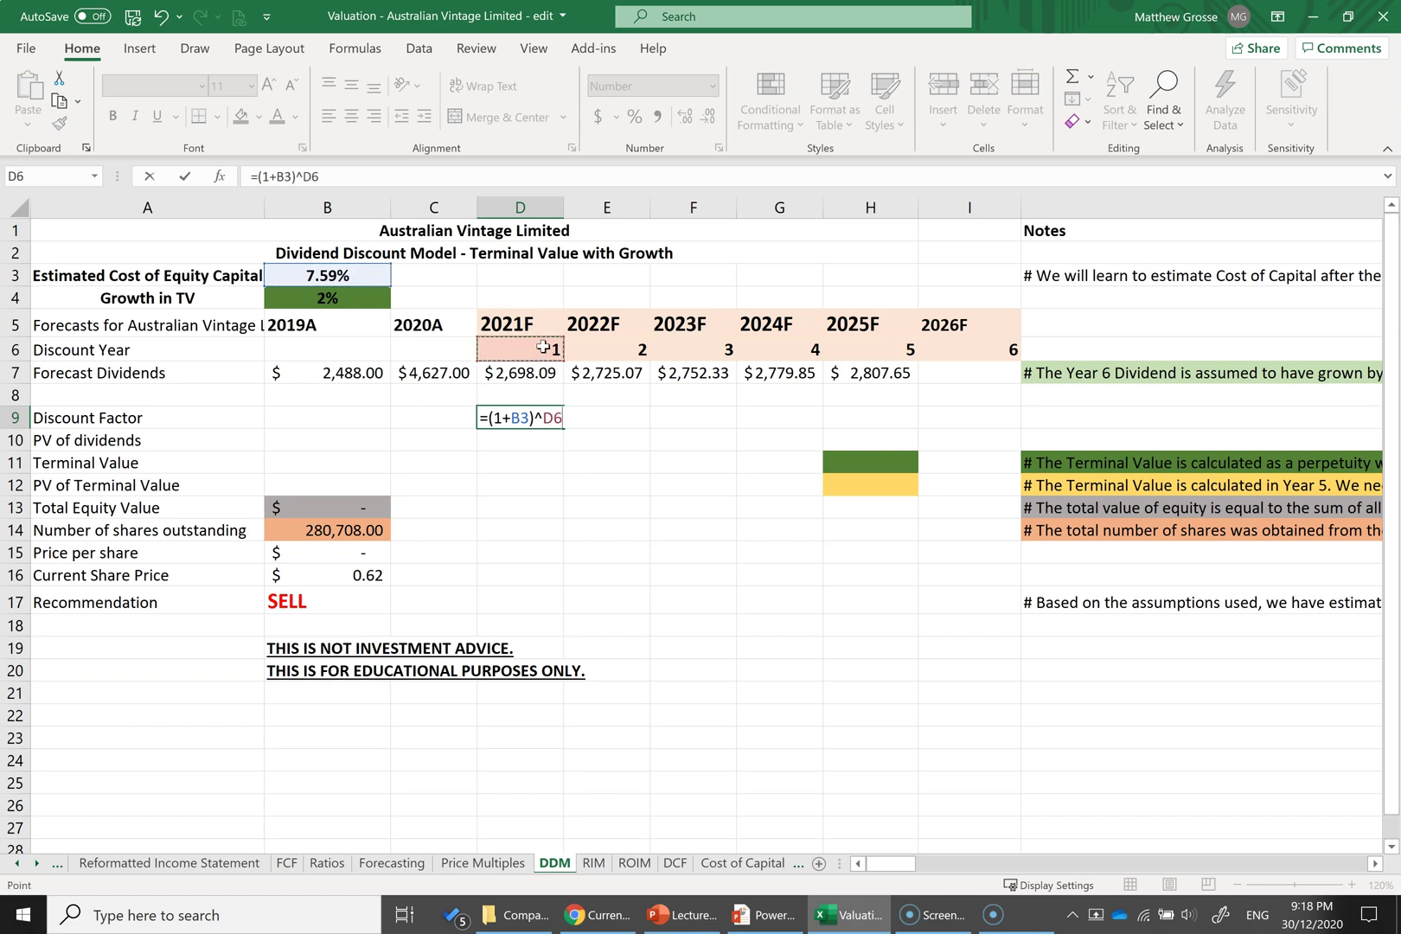
key("Return")
Step: Make the cost of equity reference absolute so D9 reads =(1+$B$3)^D6
left_click(550, 419)
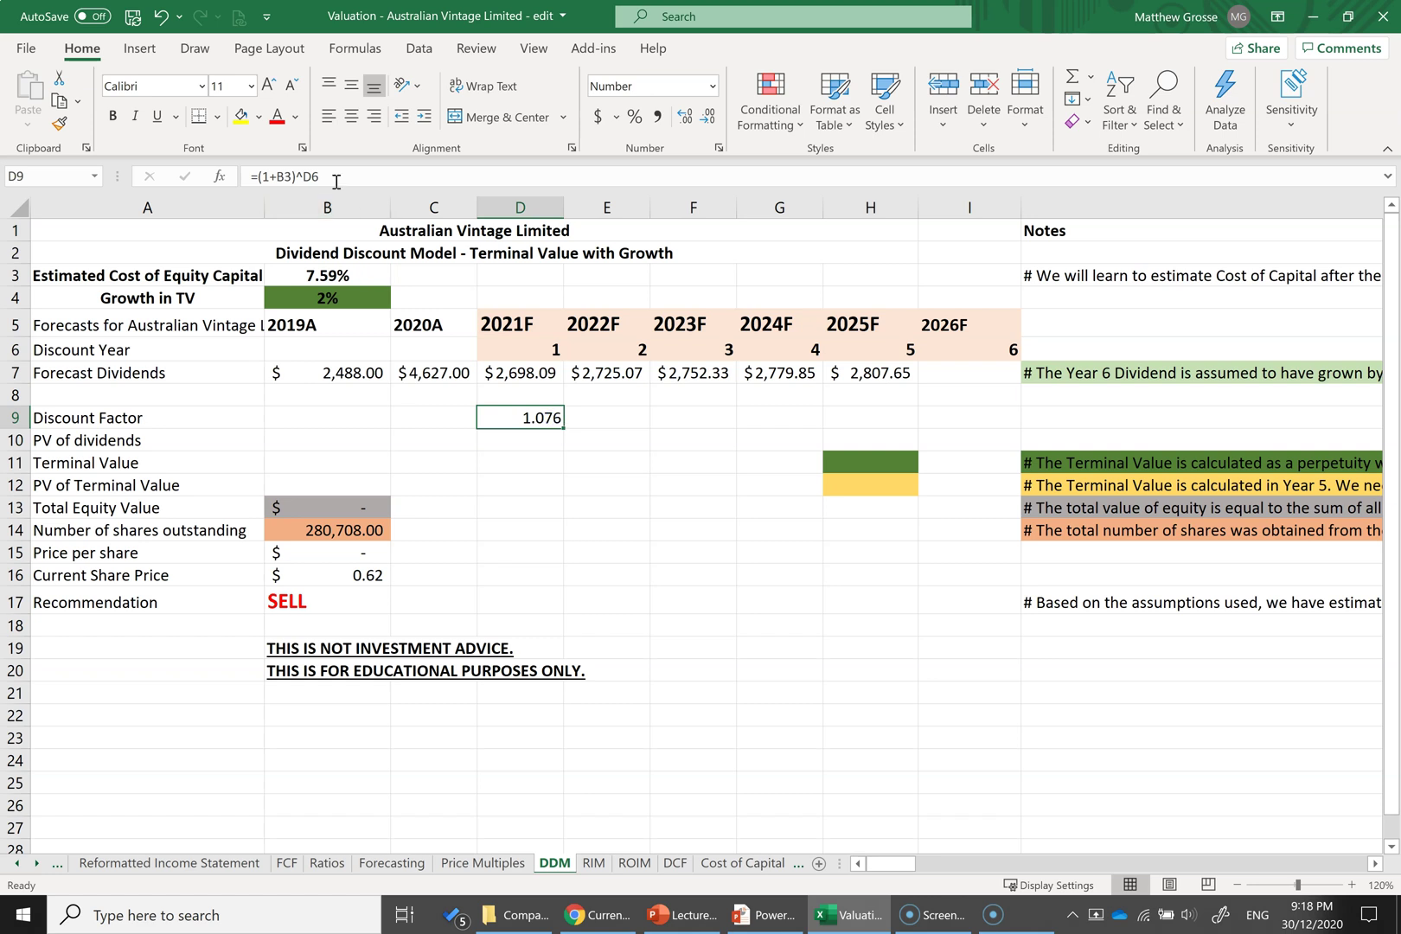
left_click(289, 176)
left_click(289, 176)
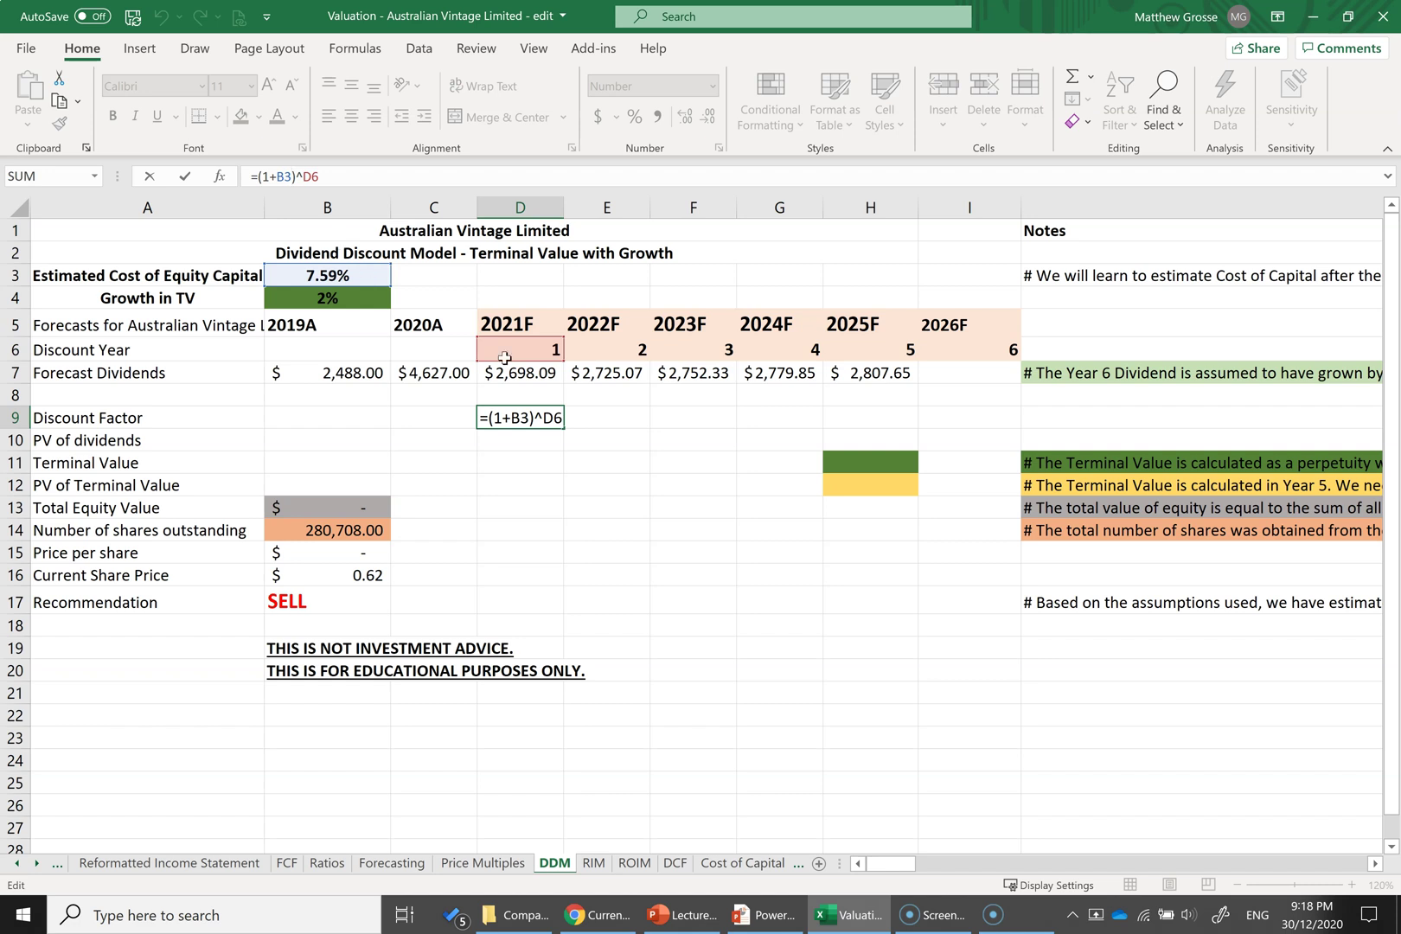
key("F4")
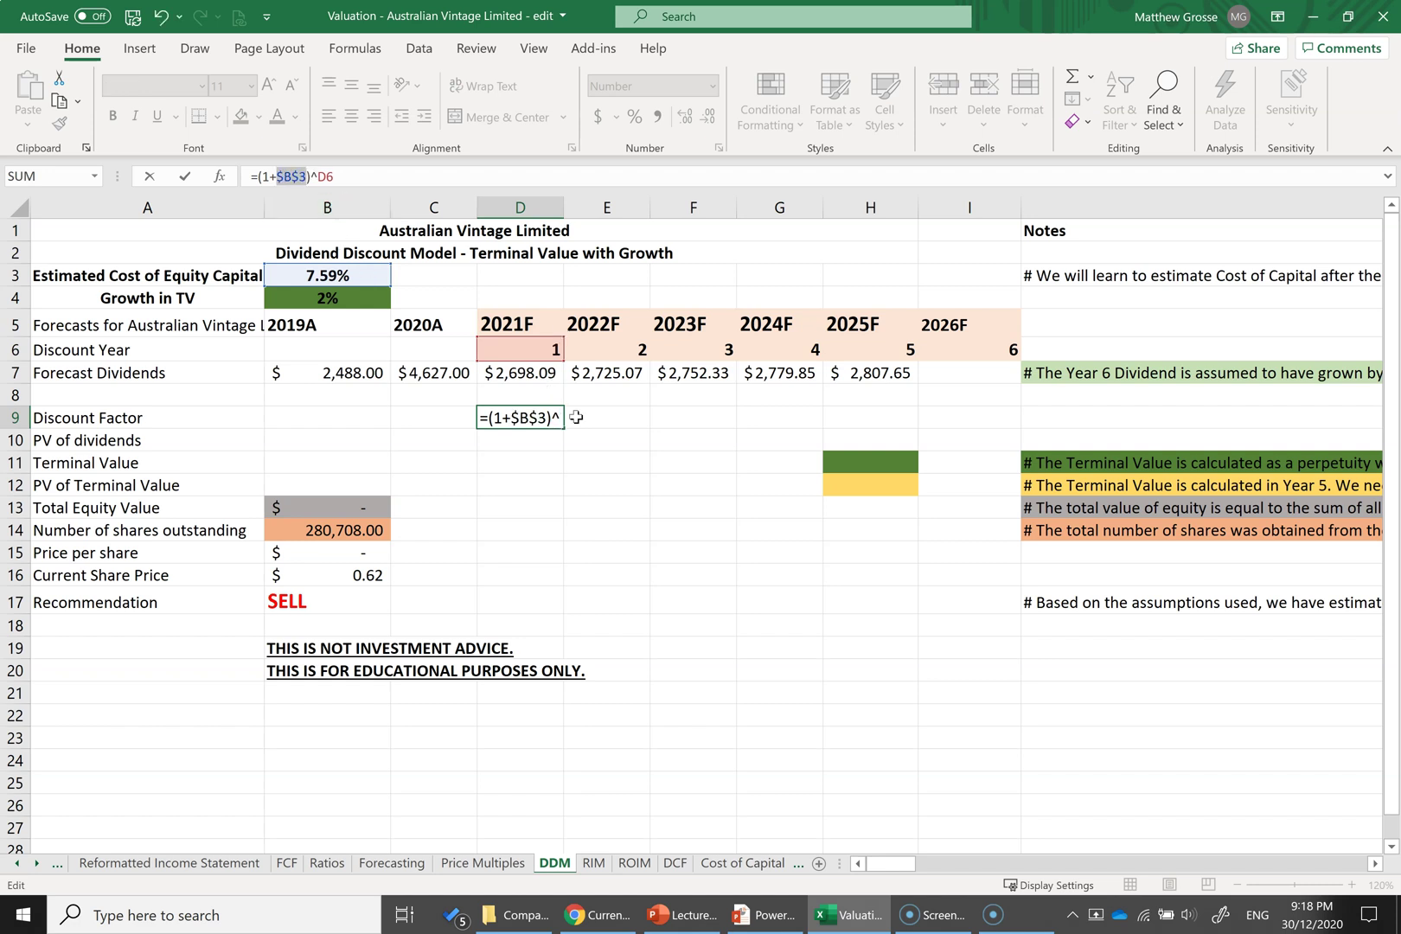
key("Return")
Step: Fill the discount factor formula across to I9 and check the copied formulas
key("Up")
left_click_drag(567, 430, 983, 437)
left_click(525, 423)
left_click(627, 421)
left_click(722, 416)
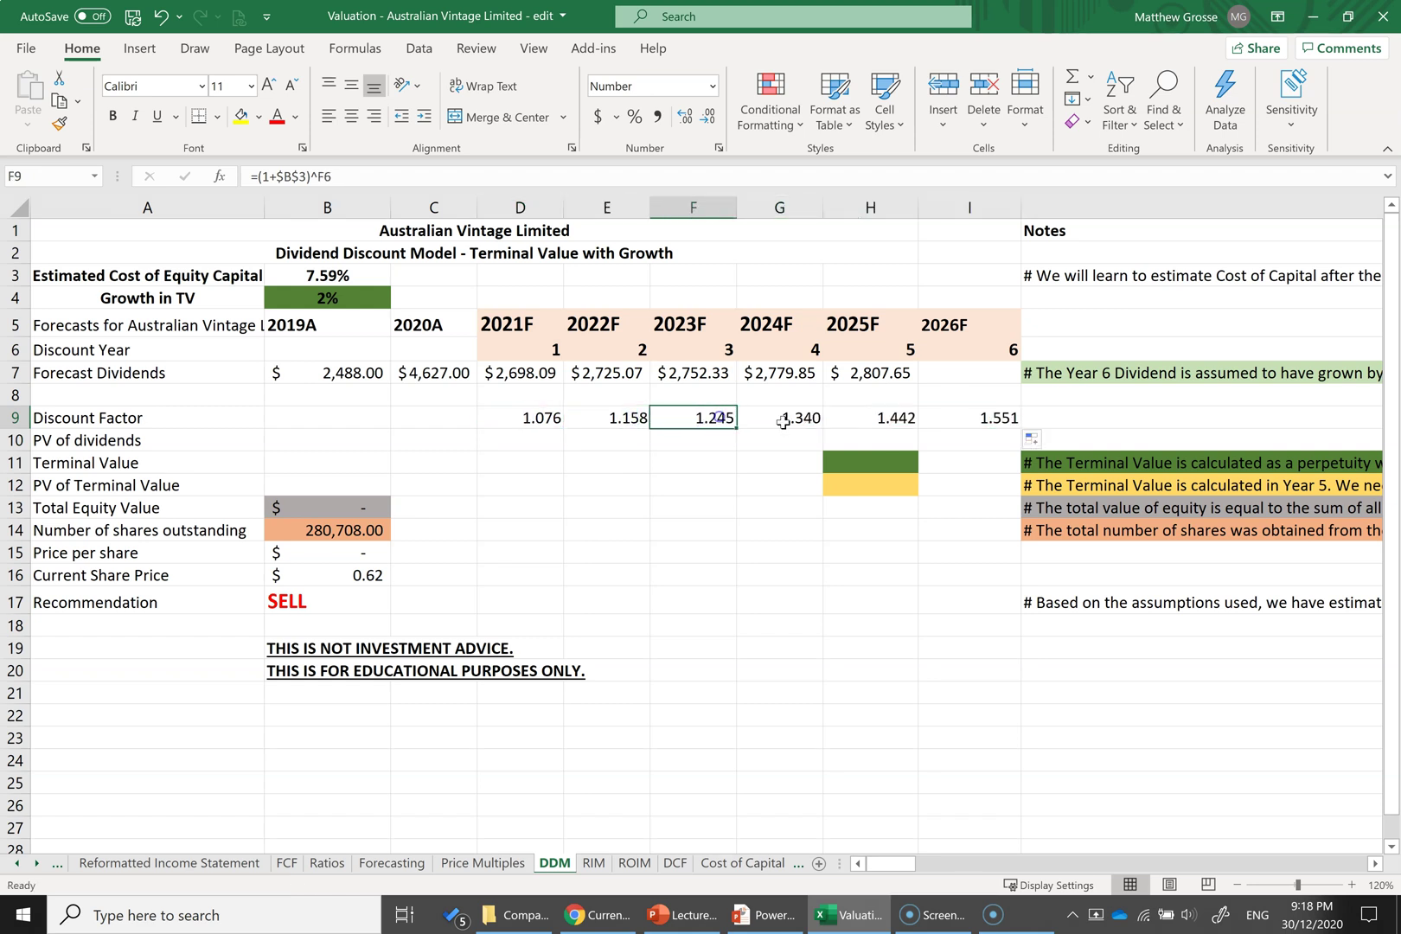
double_click(882, 418)
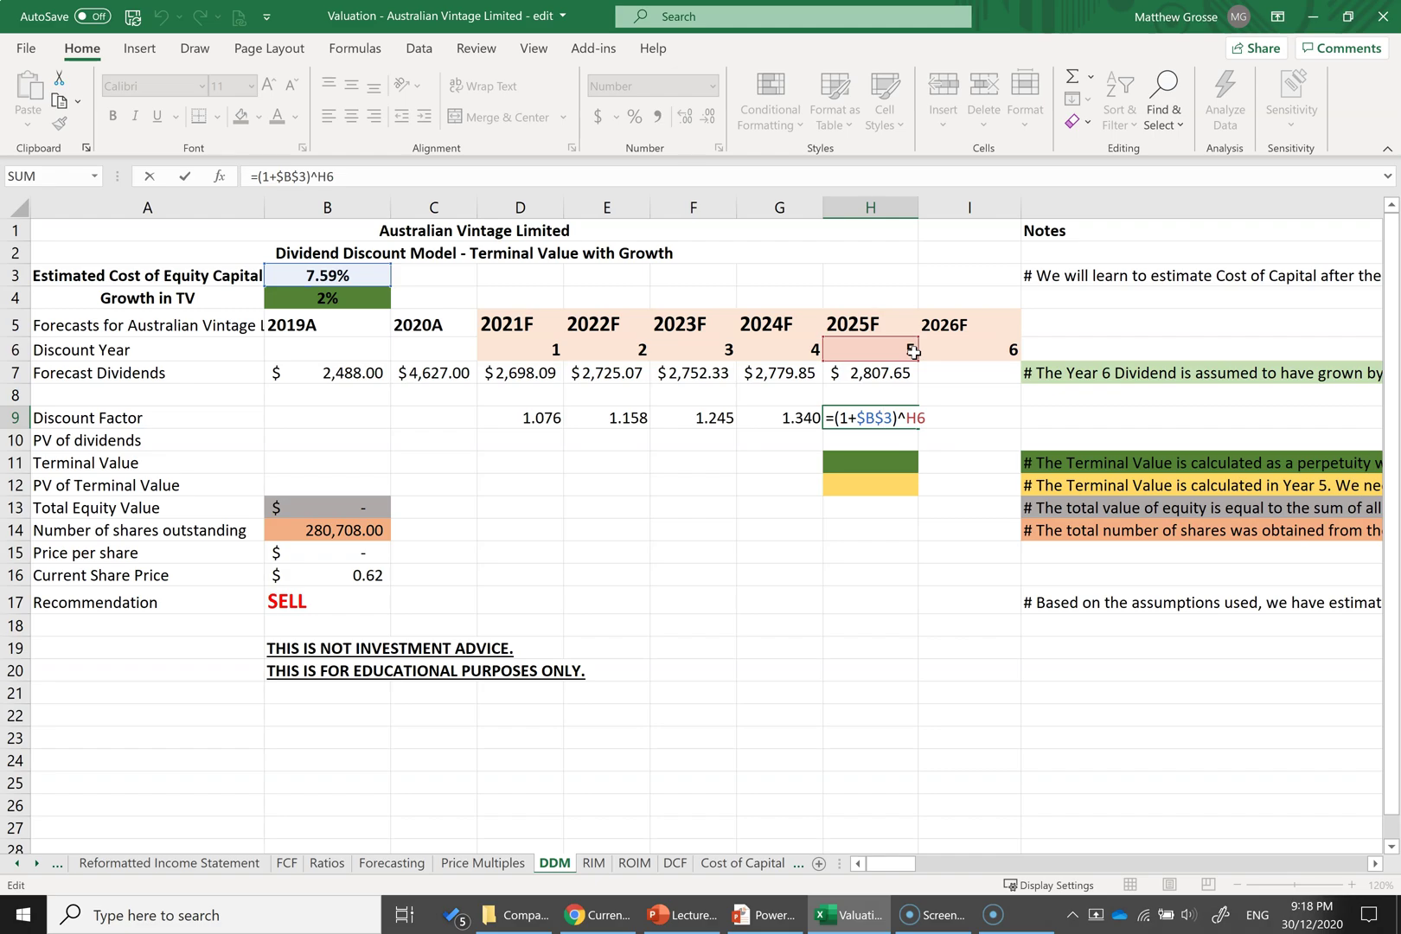
key("alt+Tab")
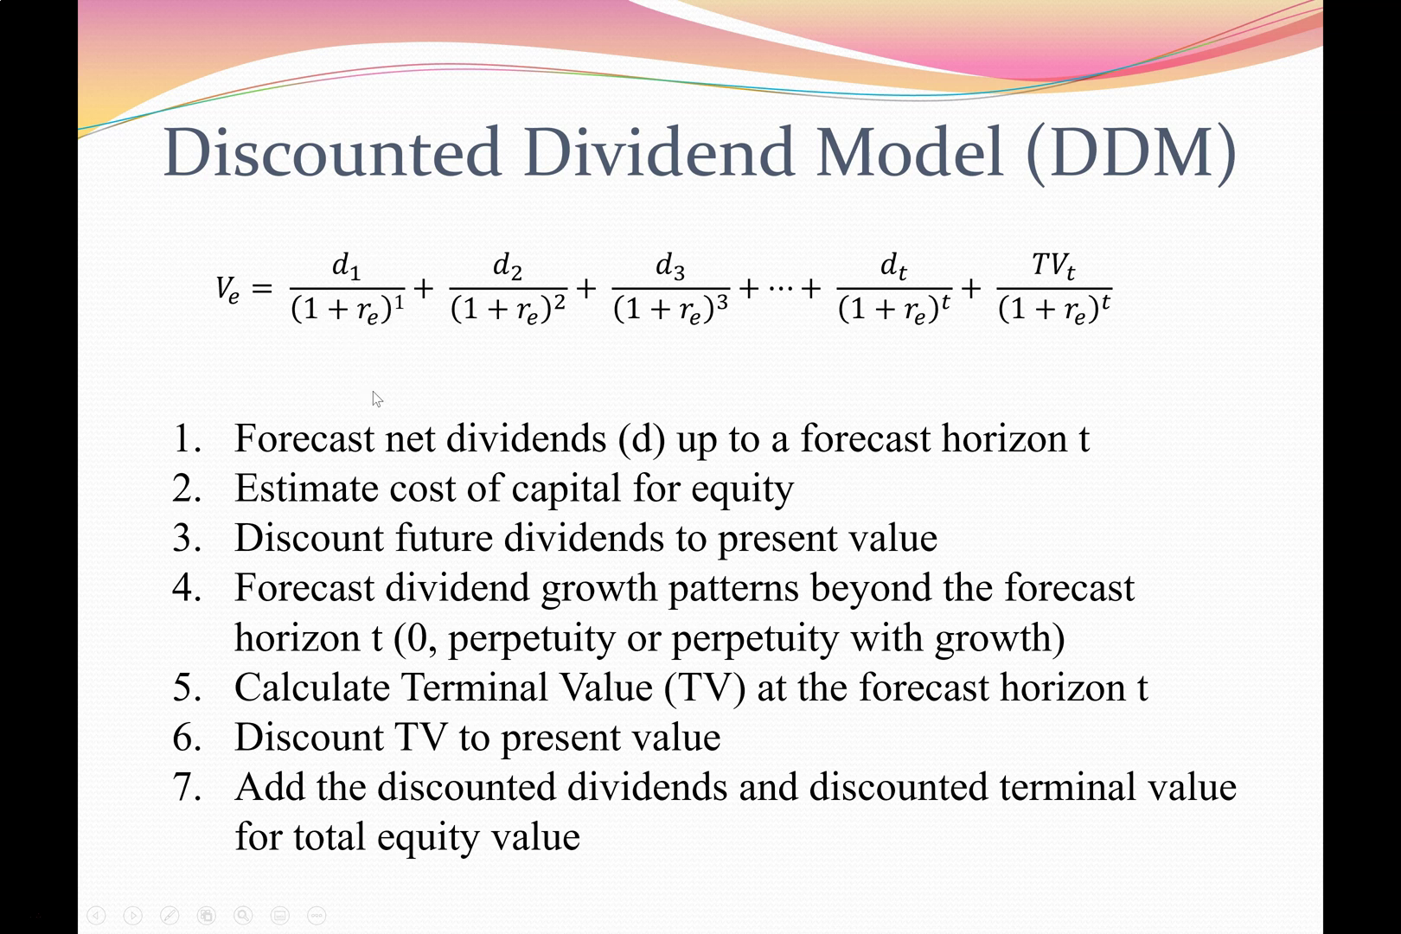
Step: Enter the 2021F PV of dividends in D10 as =D7/D9, giving $2,507.71
key("alt+Tab")
type("=")
left_click(521, 373)
type("/")
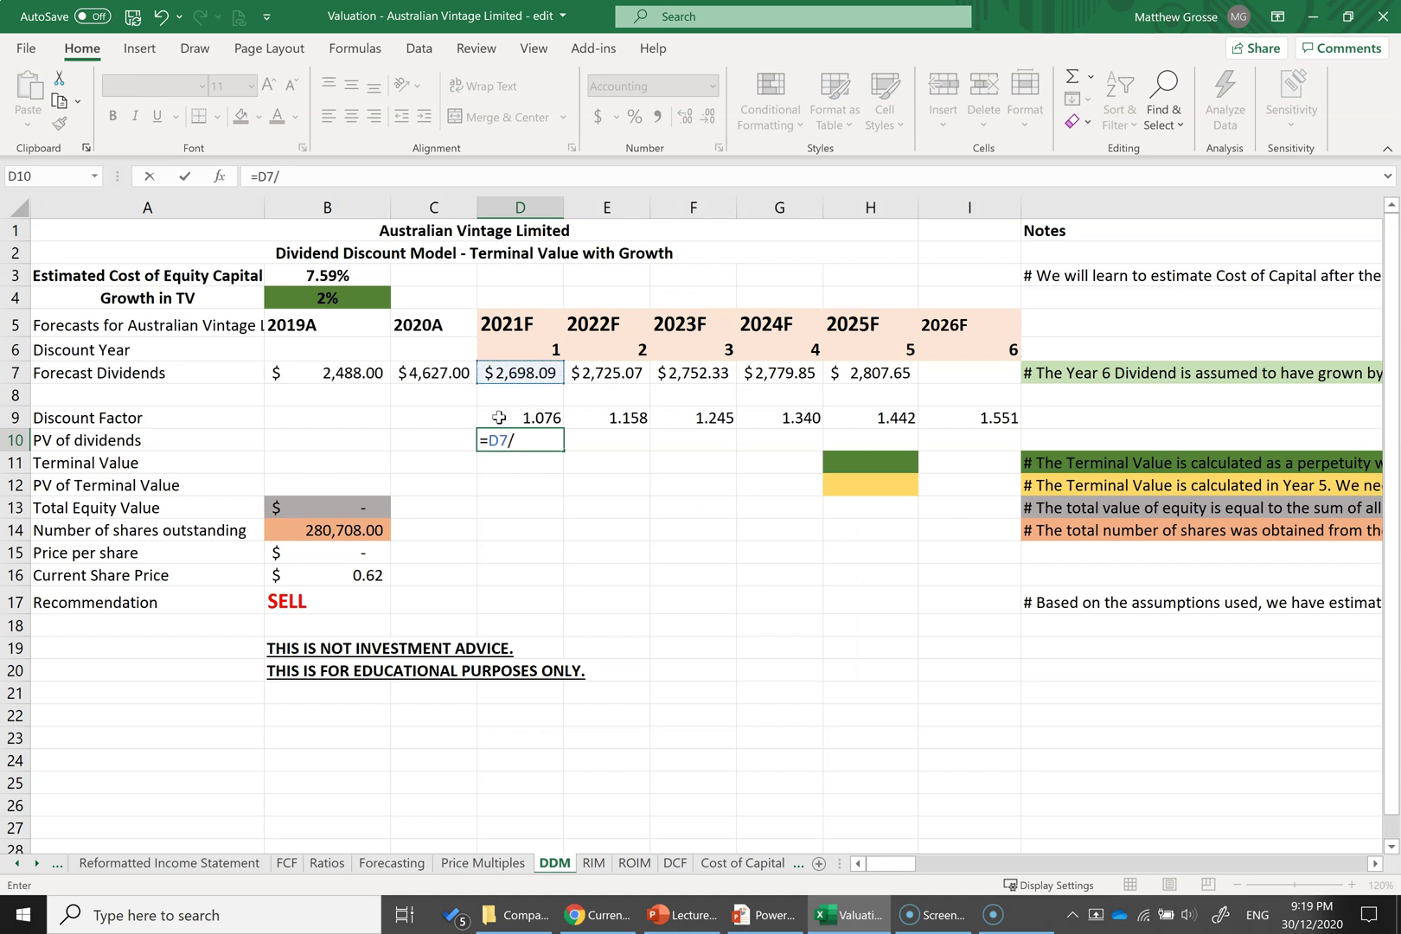
left_click(499, 417)
key("Return")
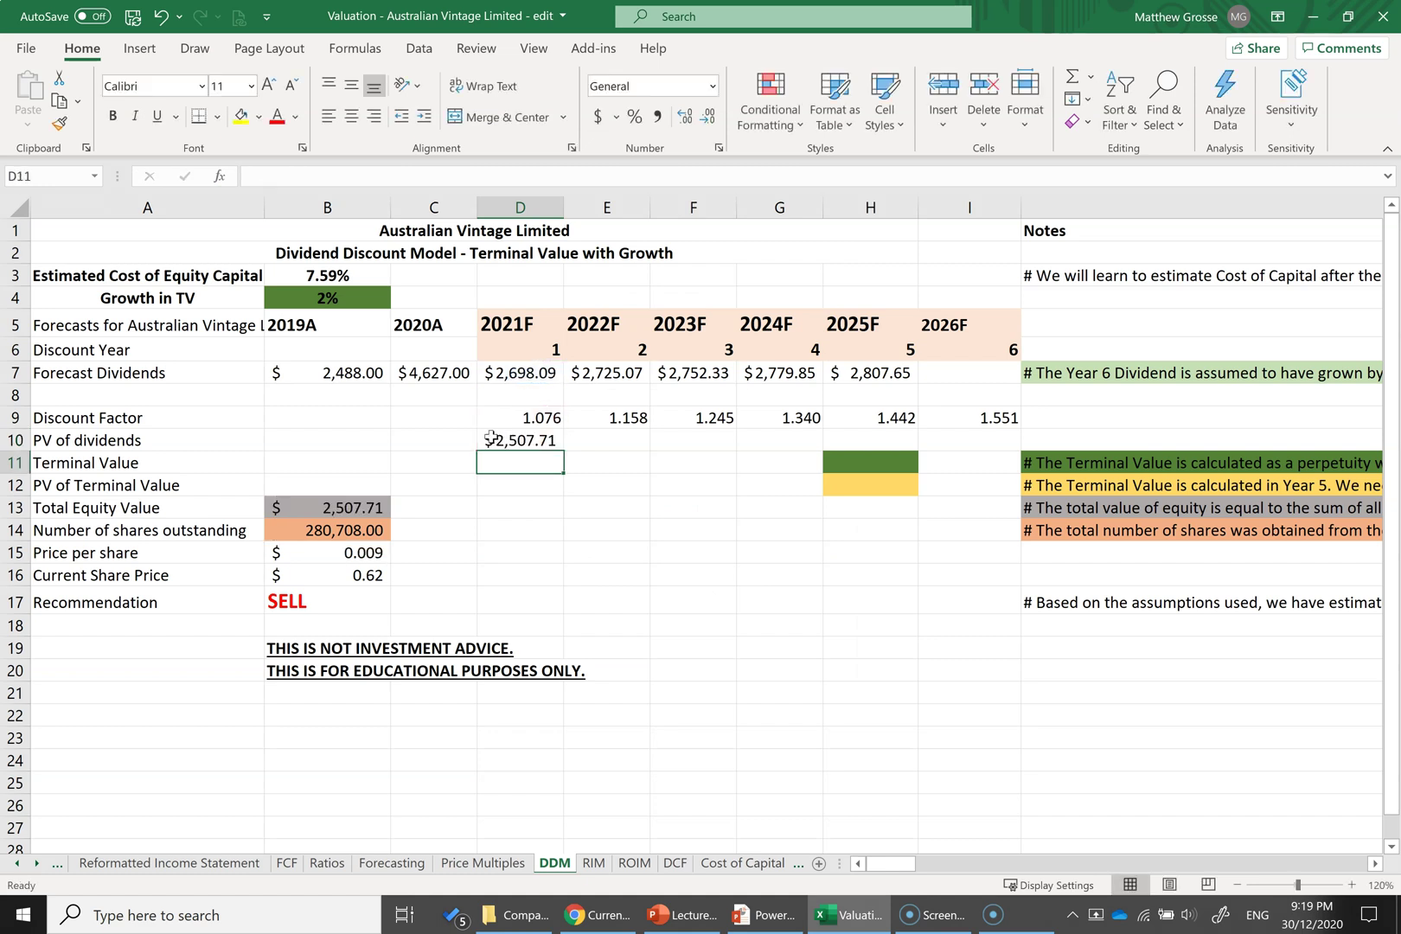
Step: Fill the PV of dividends formula across to H10 for 2021F–2025F
left_click(137, 445)
left_click(503, 439)
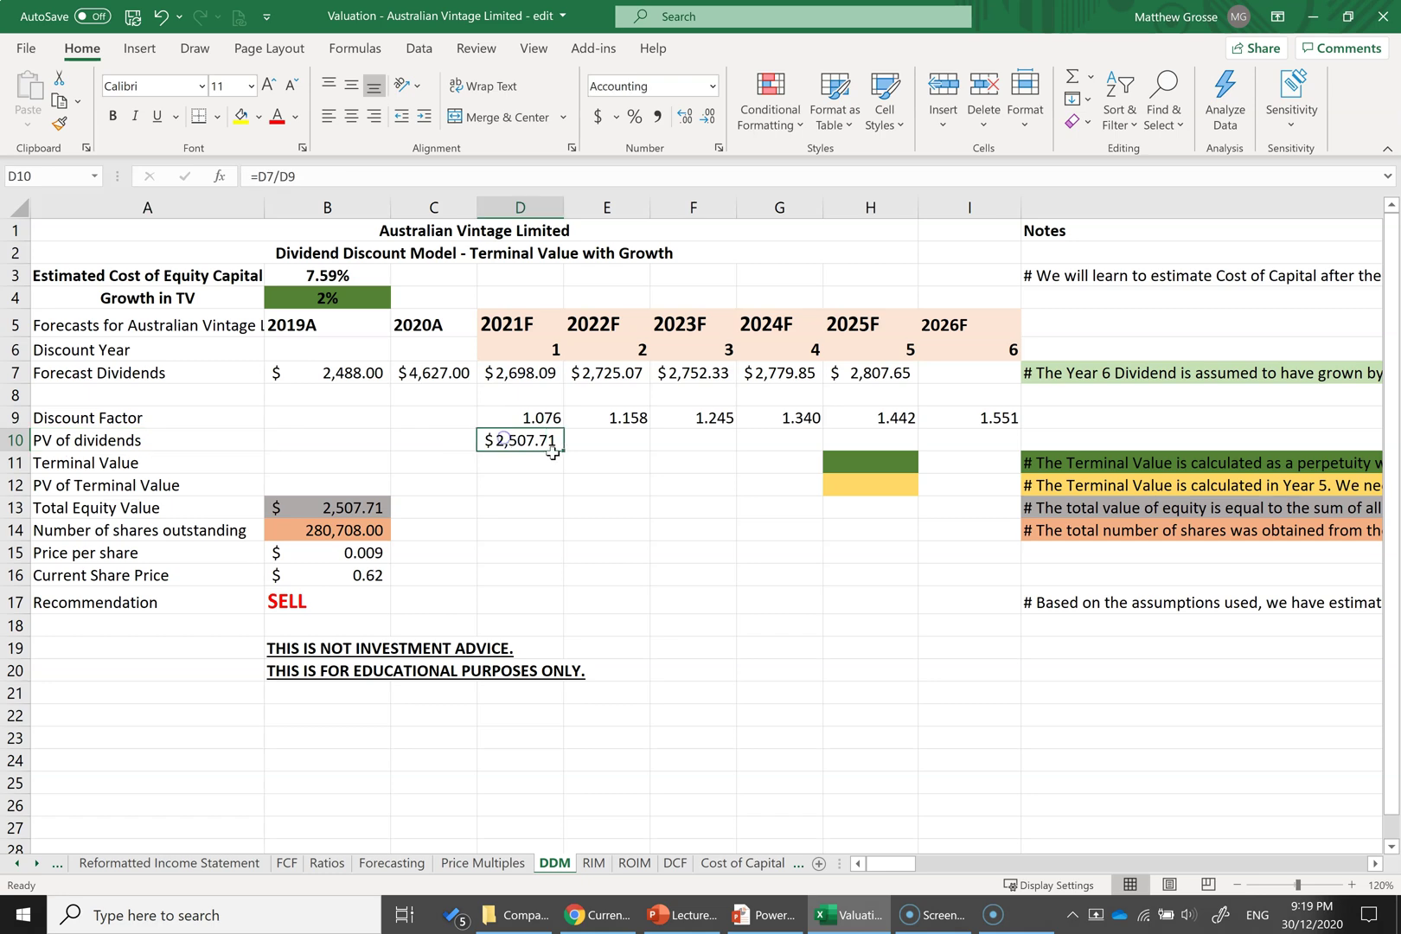
left_click_drag(564, 451, 887, 452)
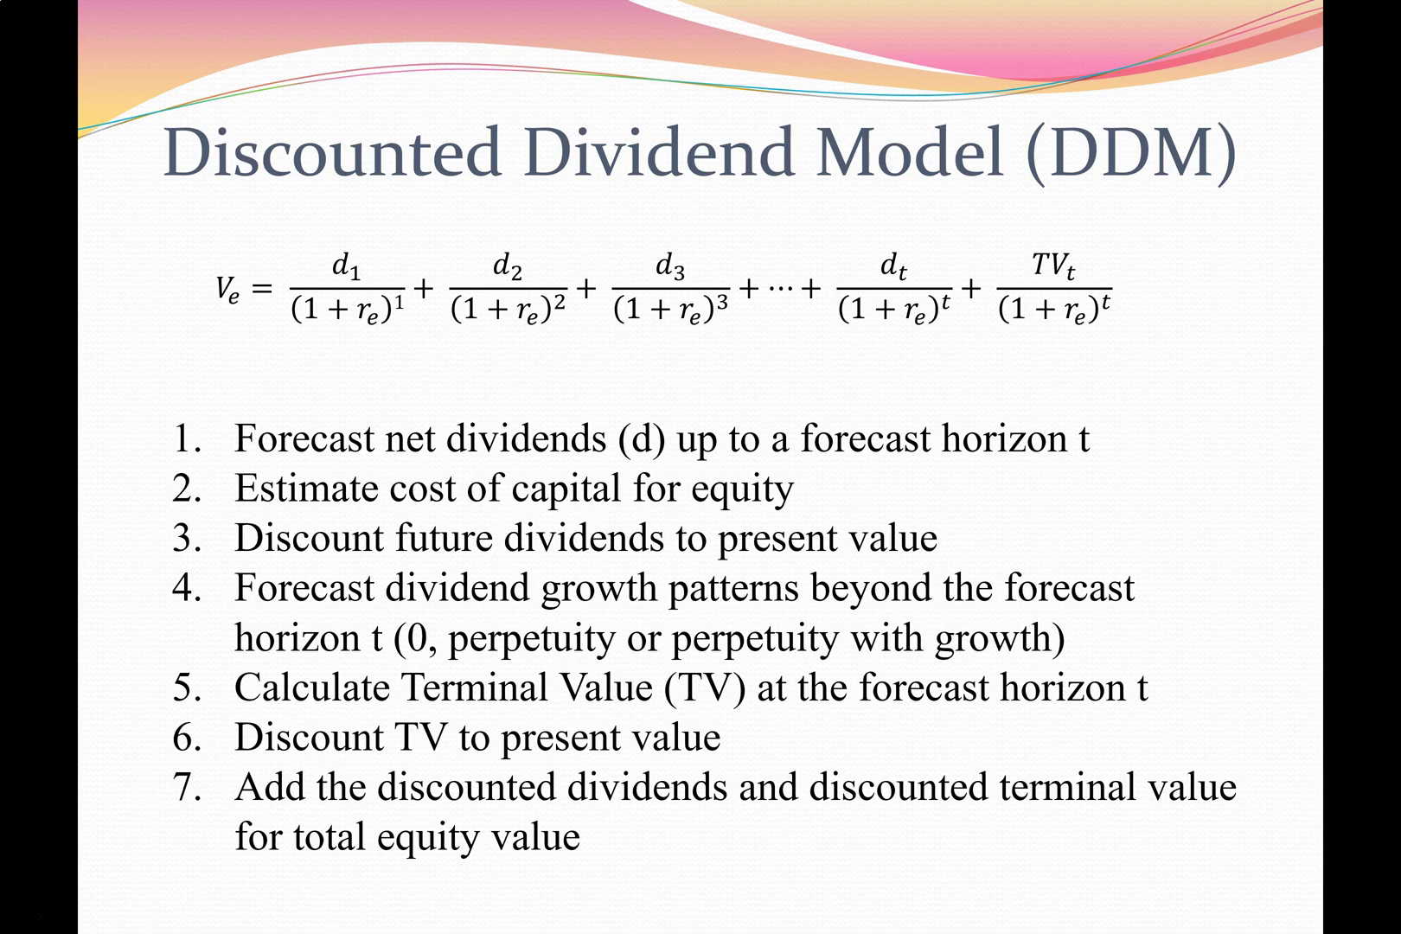
key("alt+Tab")
left_click_drag(519, 350, 883, 374)
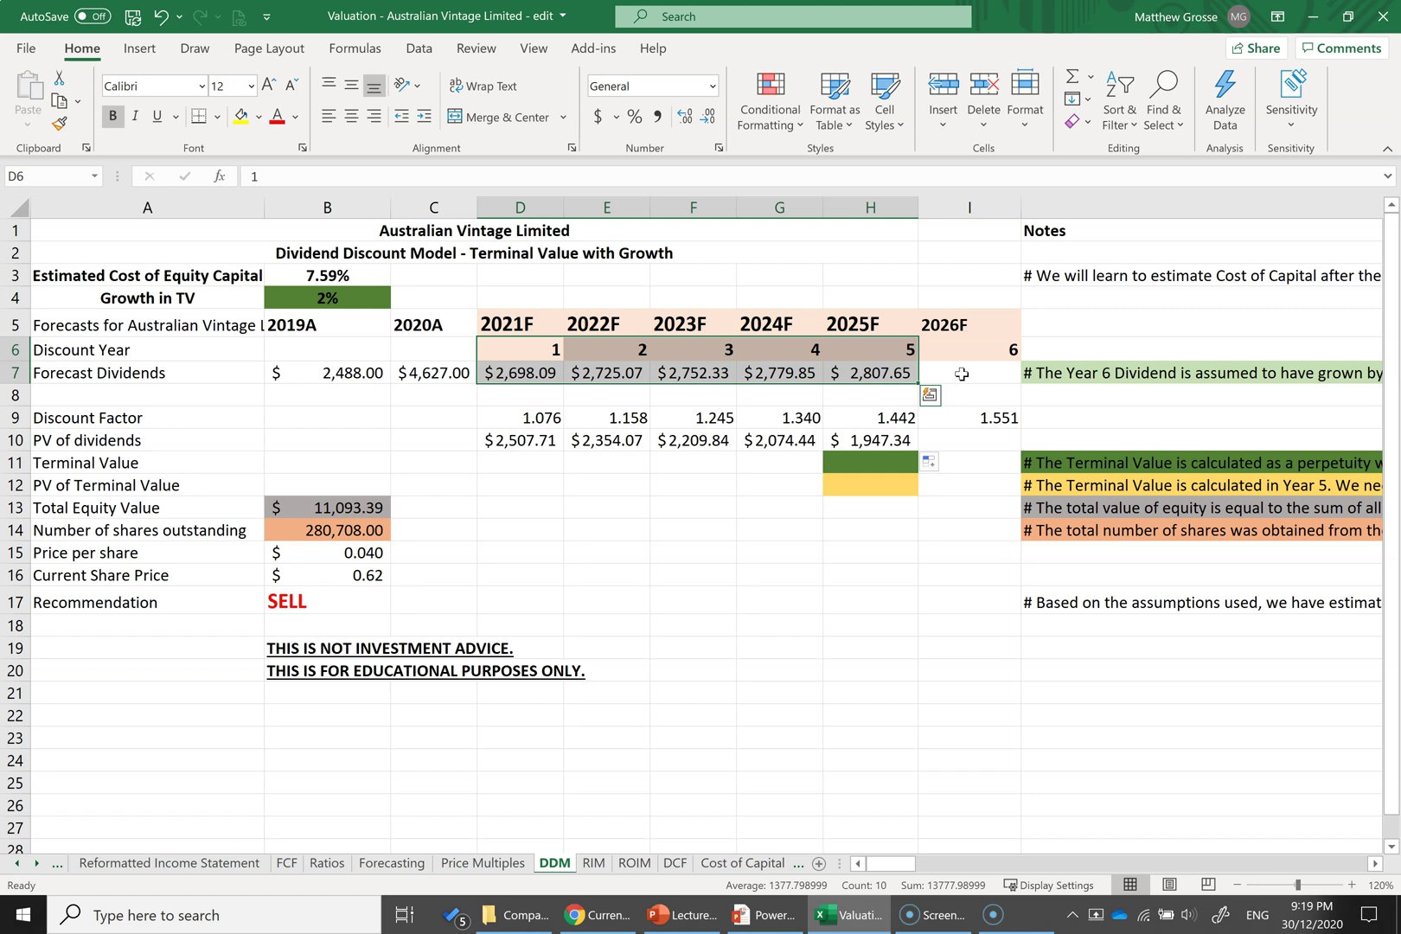
left_click(290, 298)
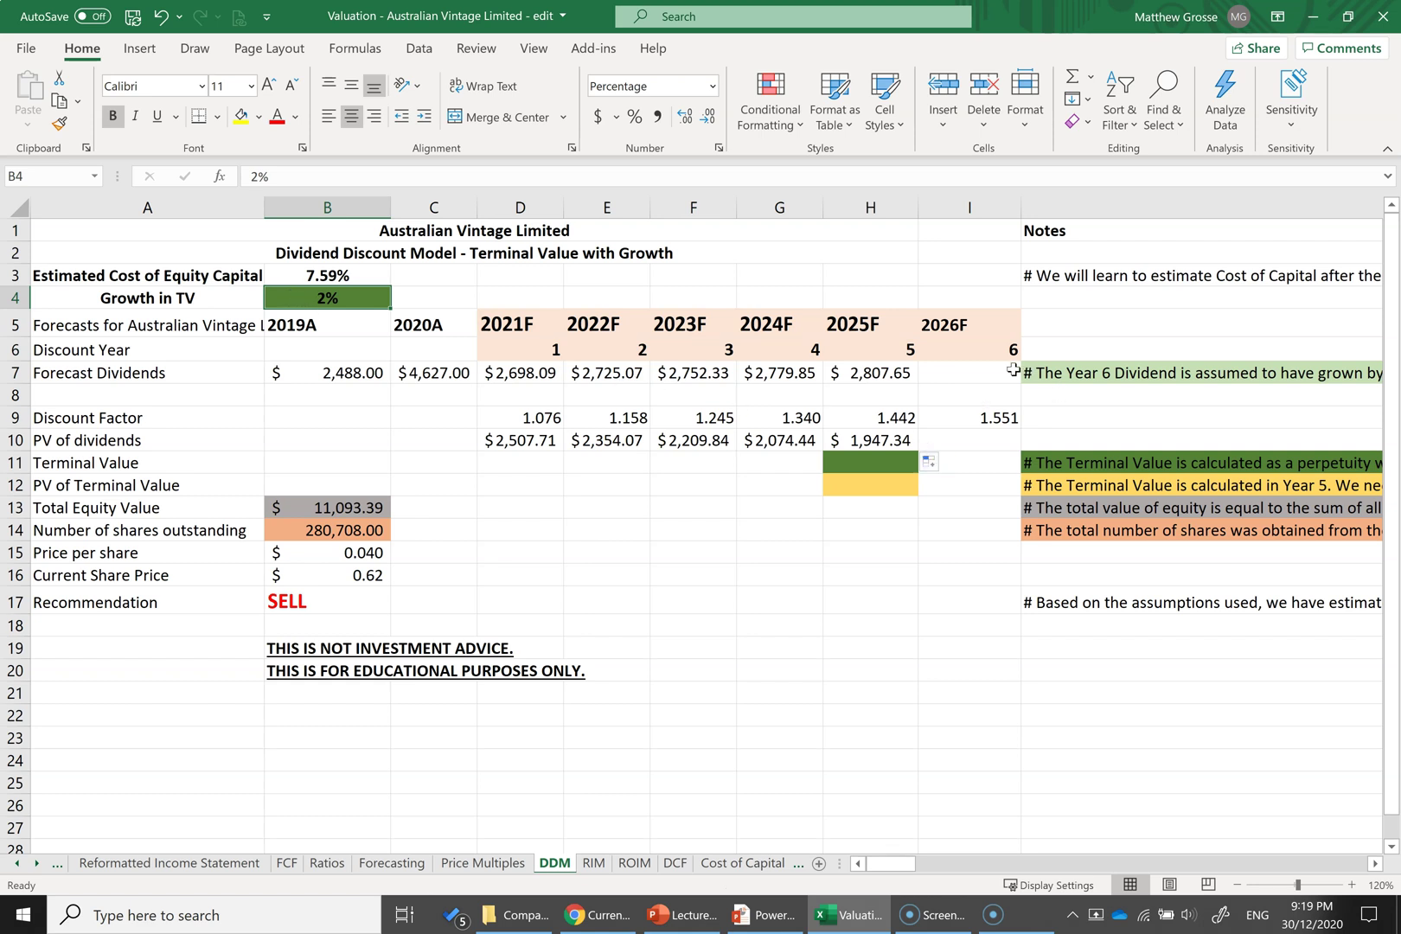
Step: Set I7 to =H7*(1+B4), growing the 2025F dividend 2% to $2,863.80
left_click(968, 374)
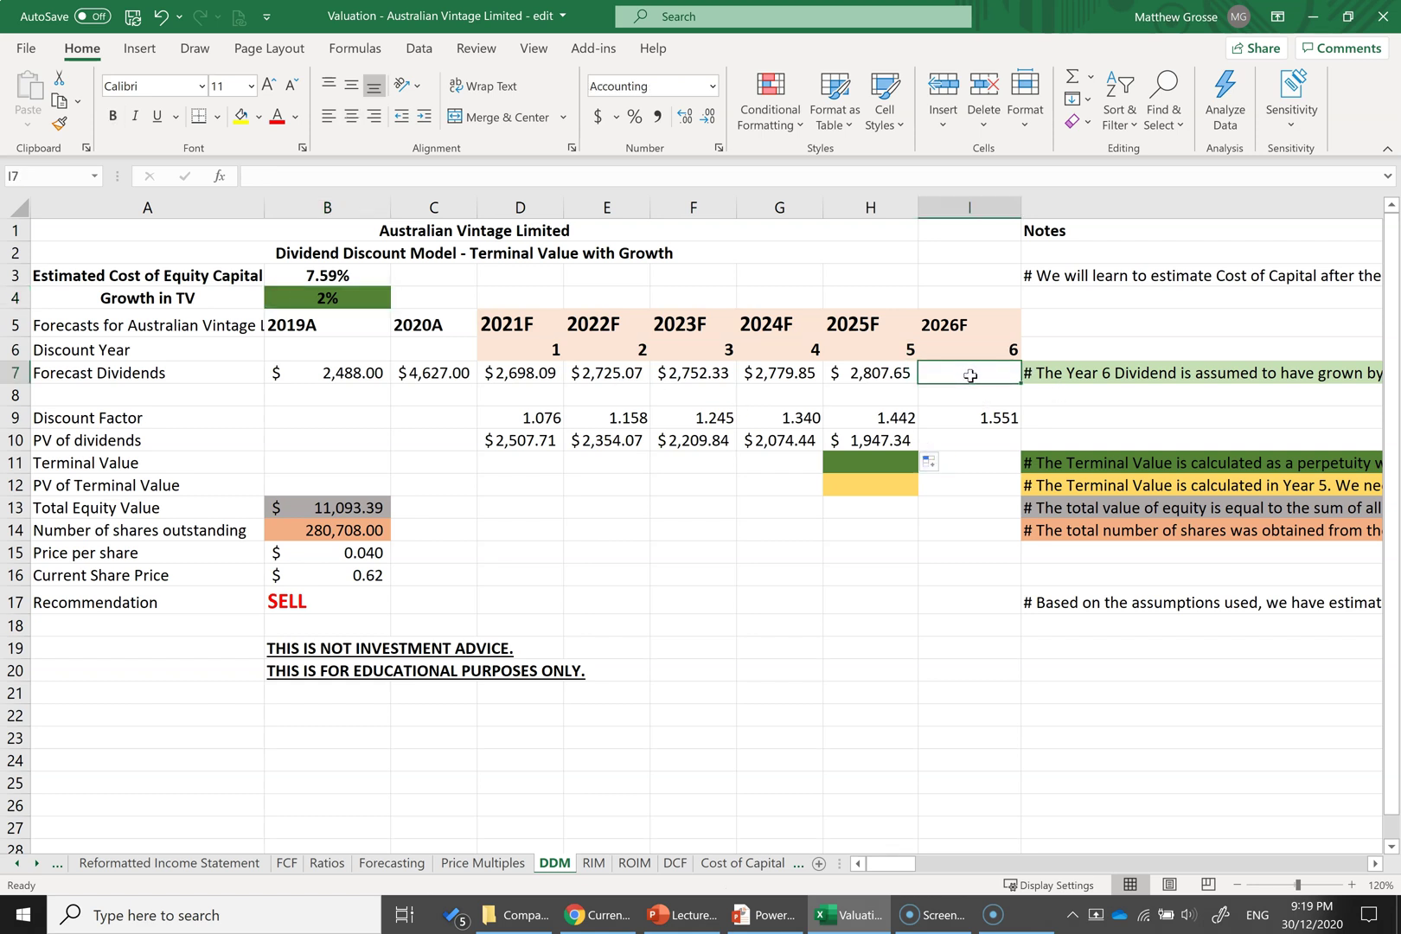
type("=")
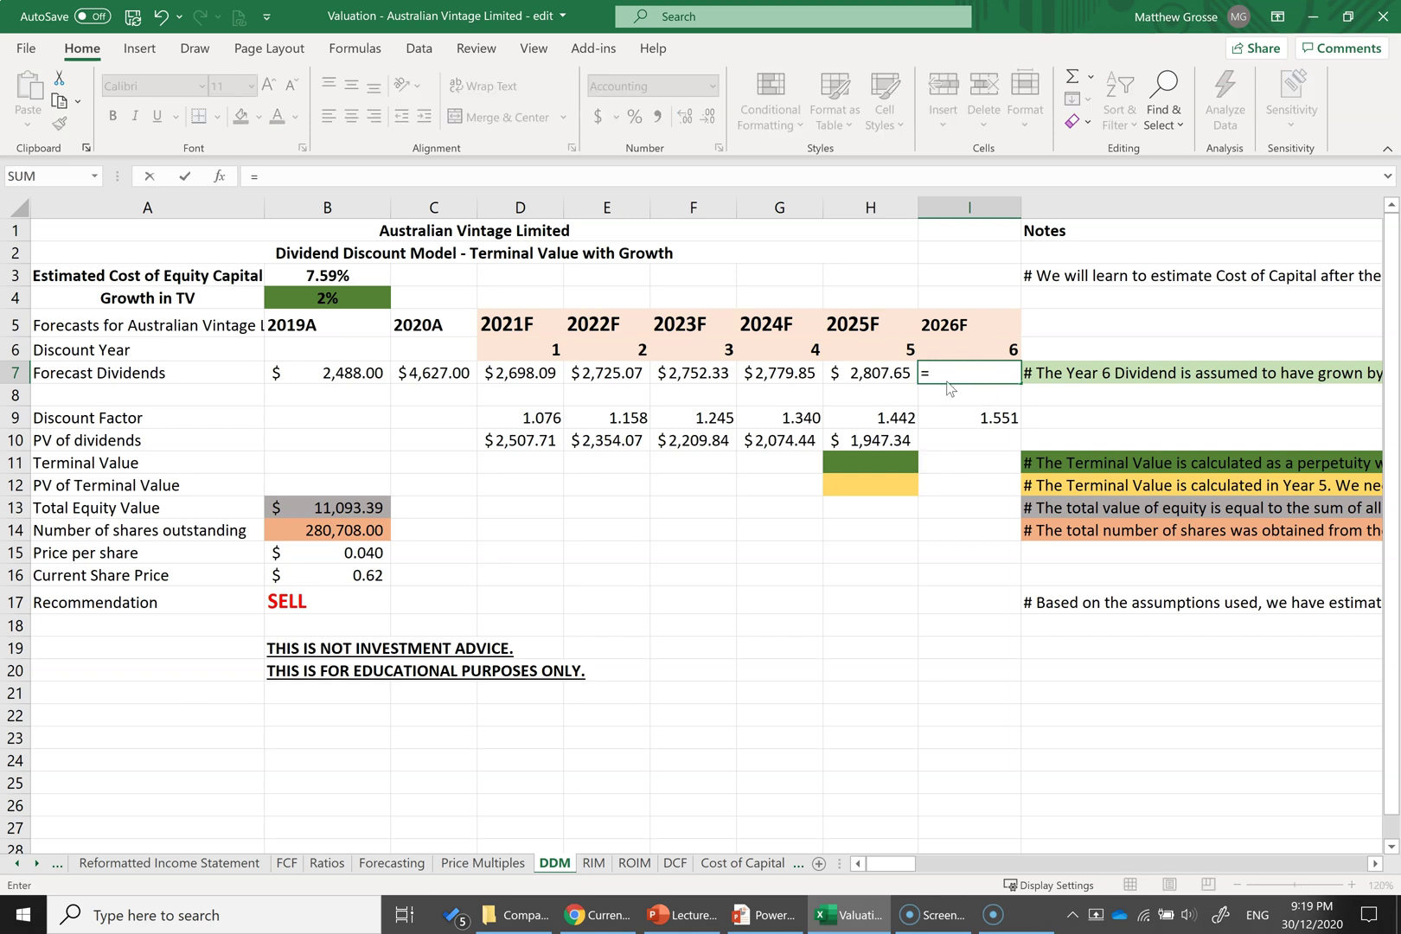
left_click(868, 373)
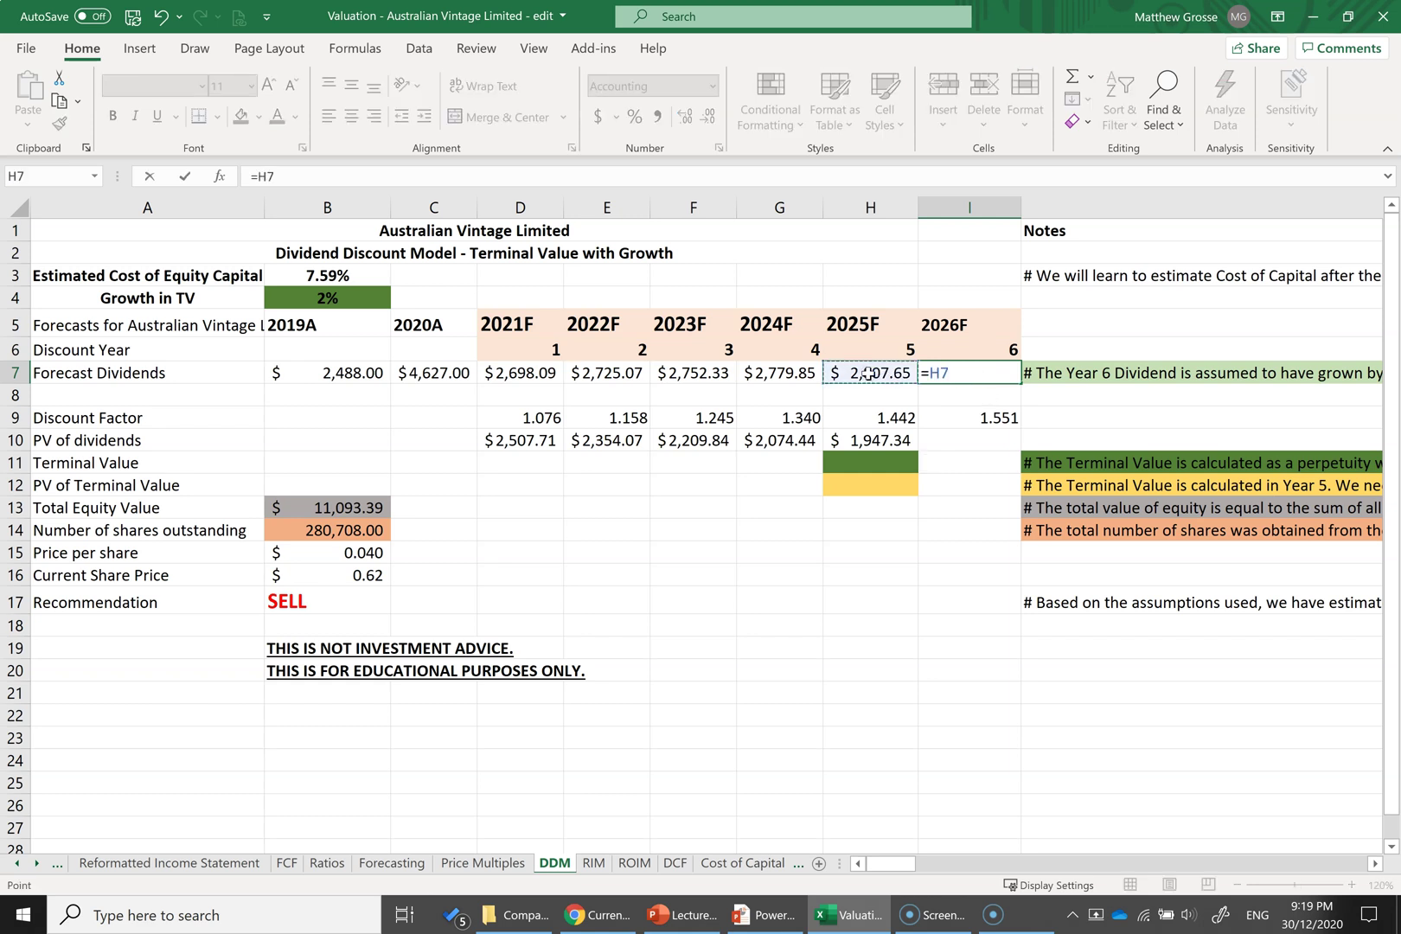
type("*(1+")
left_click(357, 300)
type(")")
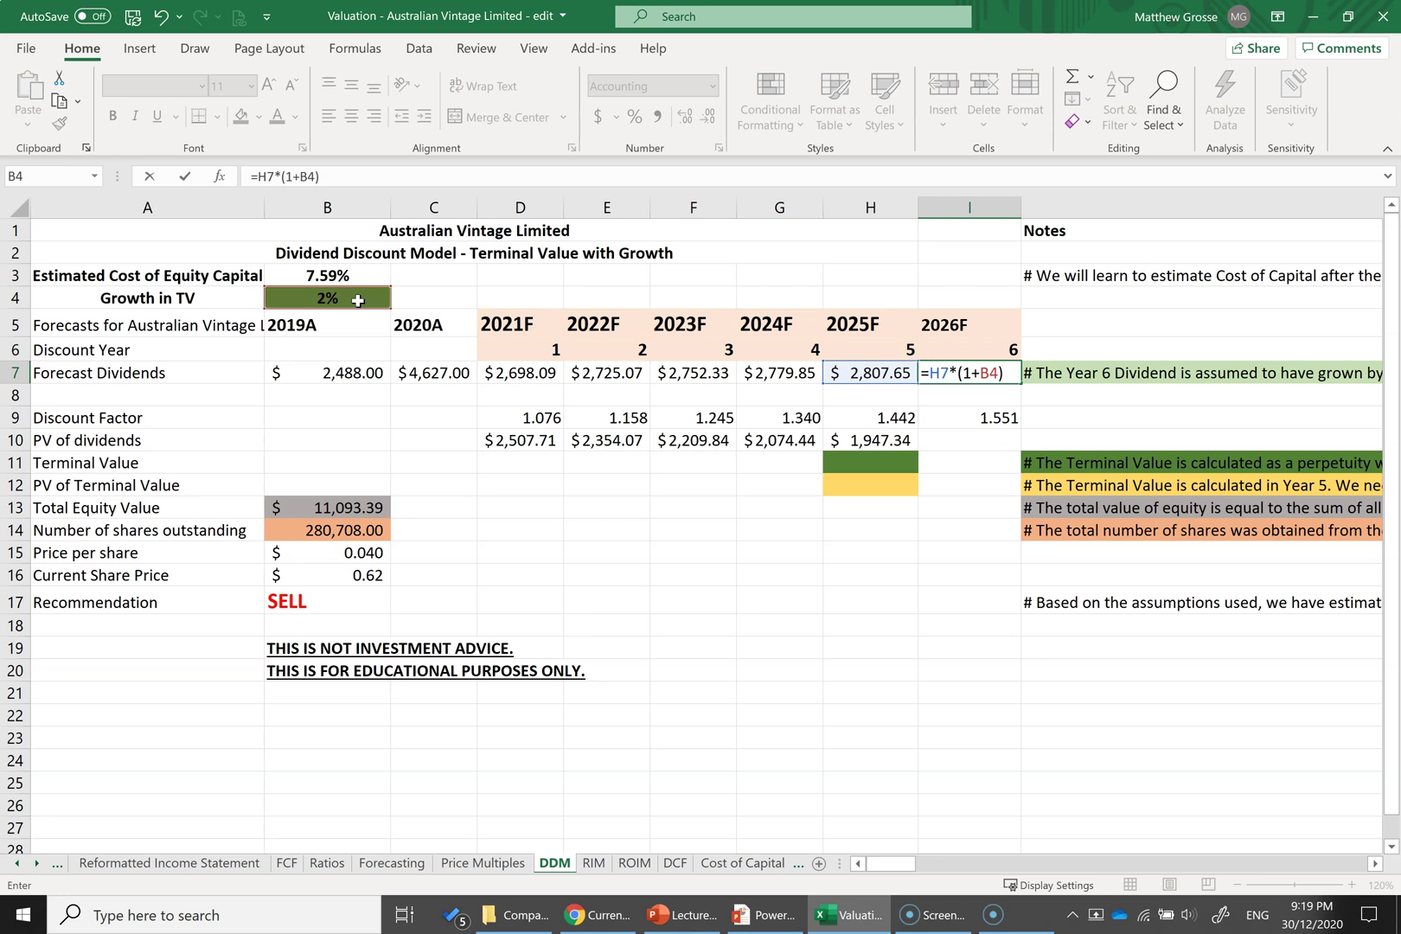
key("Return")
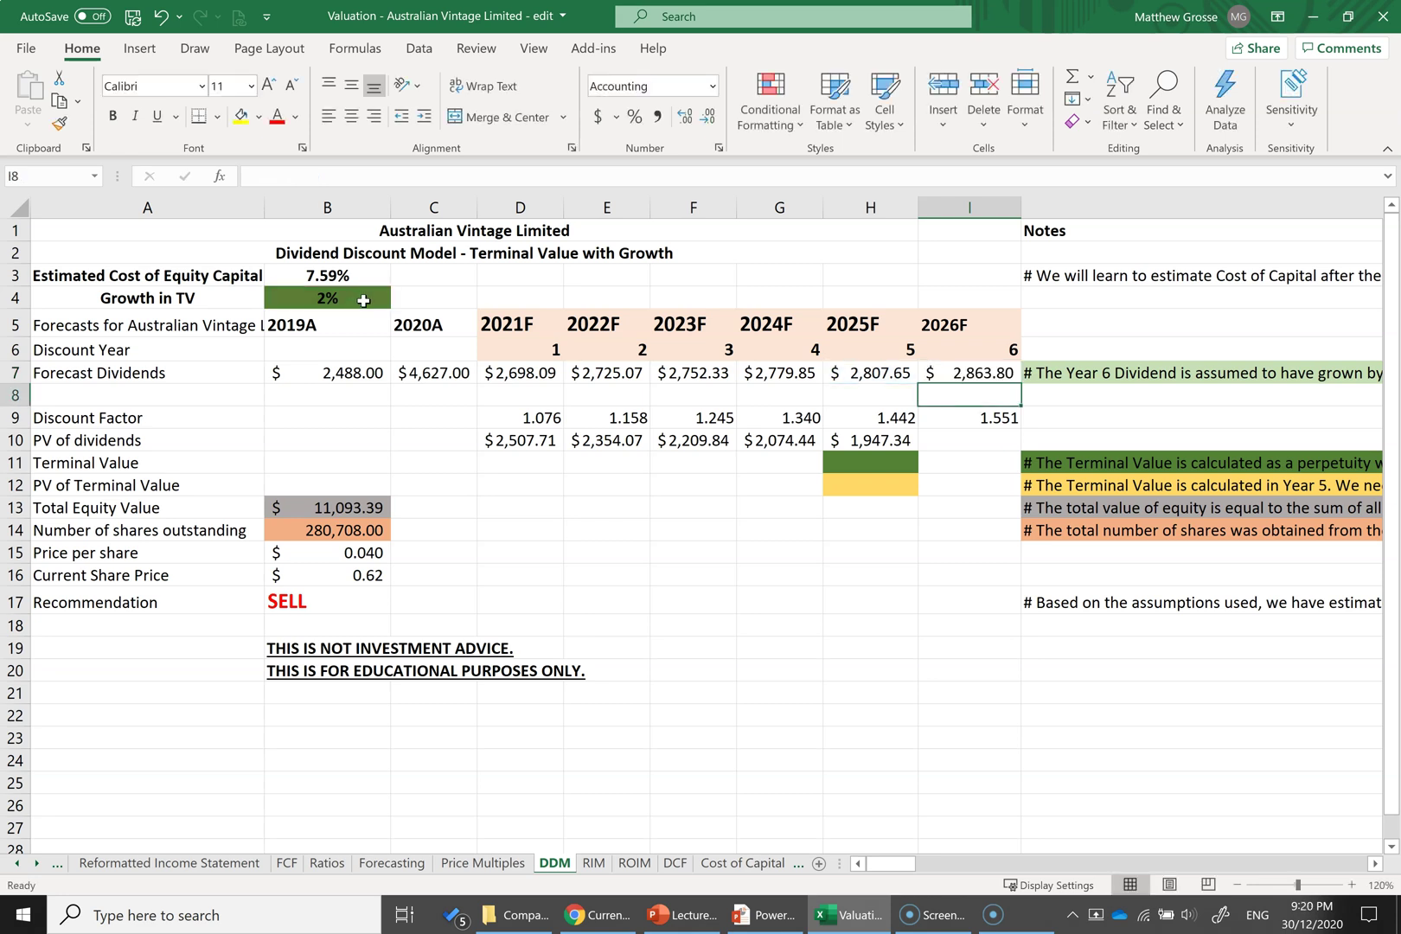
left_click(987, 370)
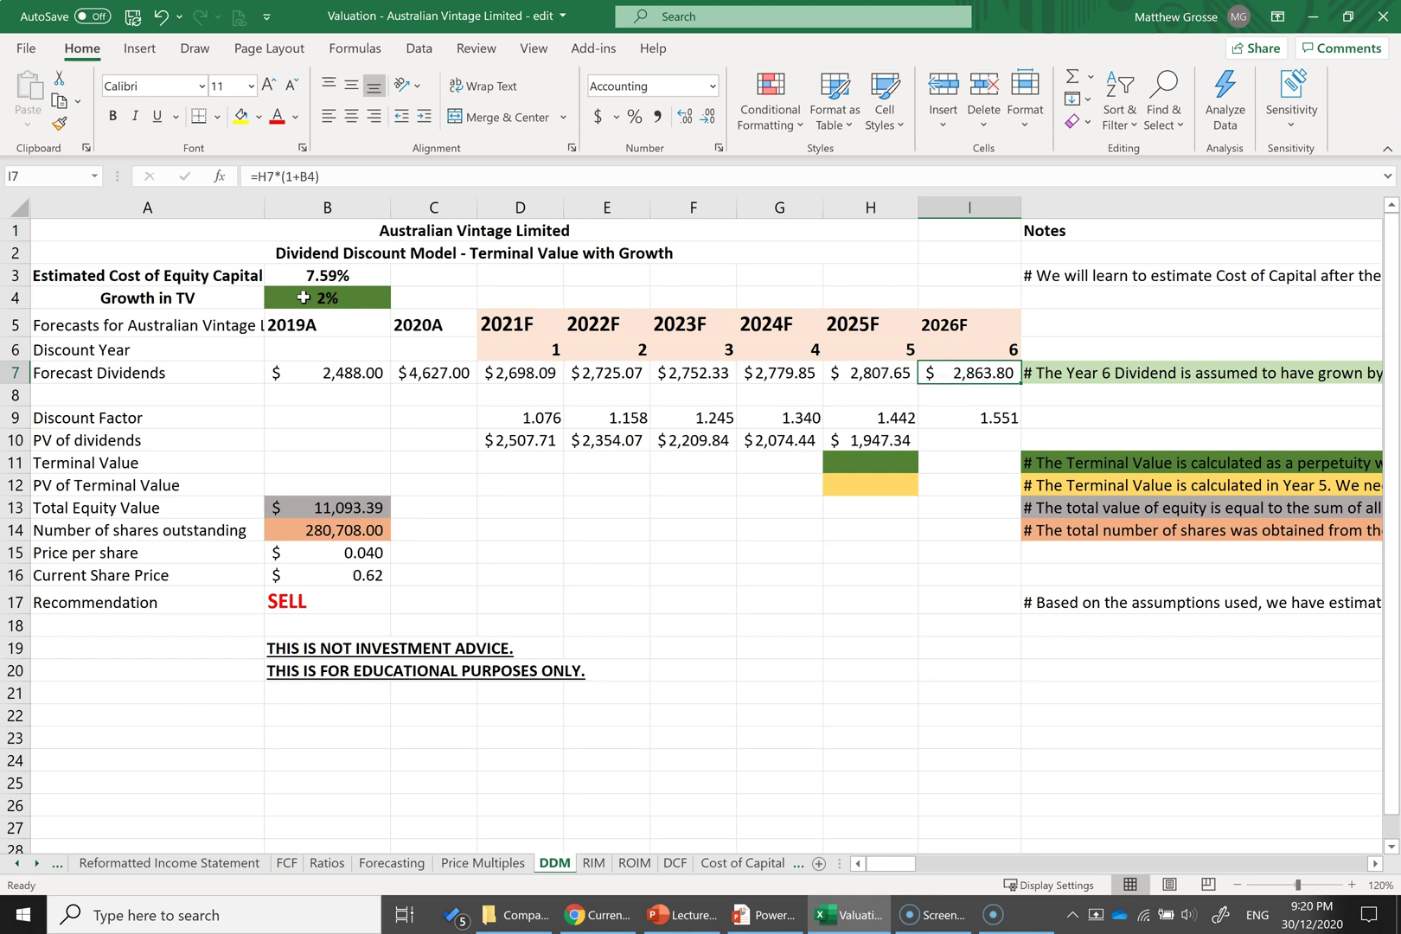
left_click(302, 297)
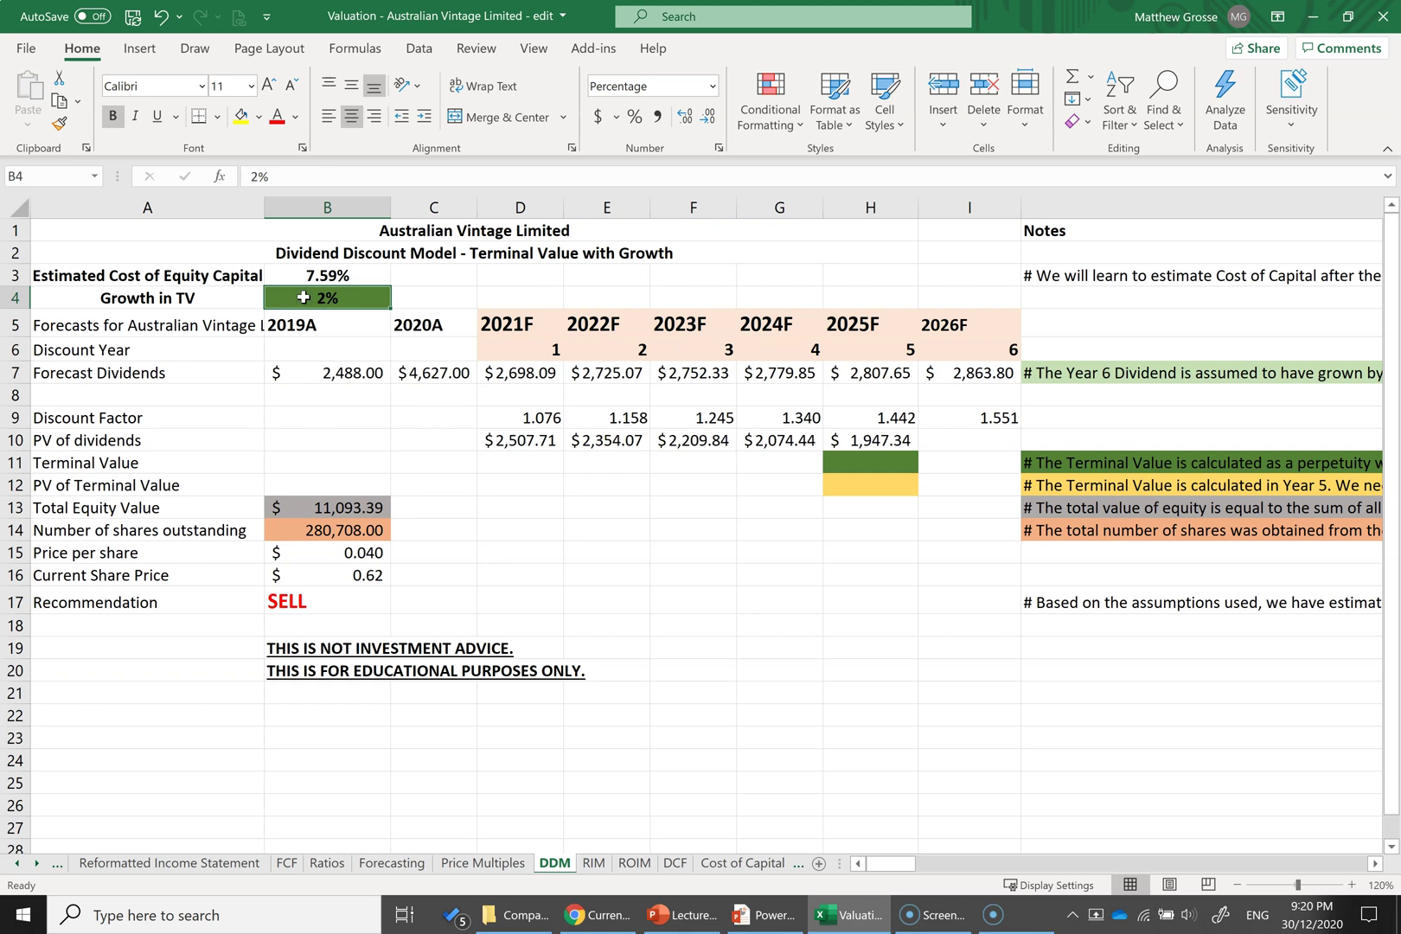